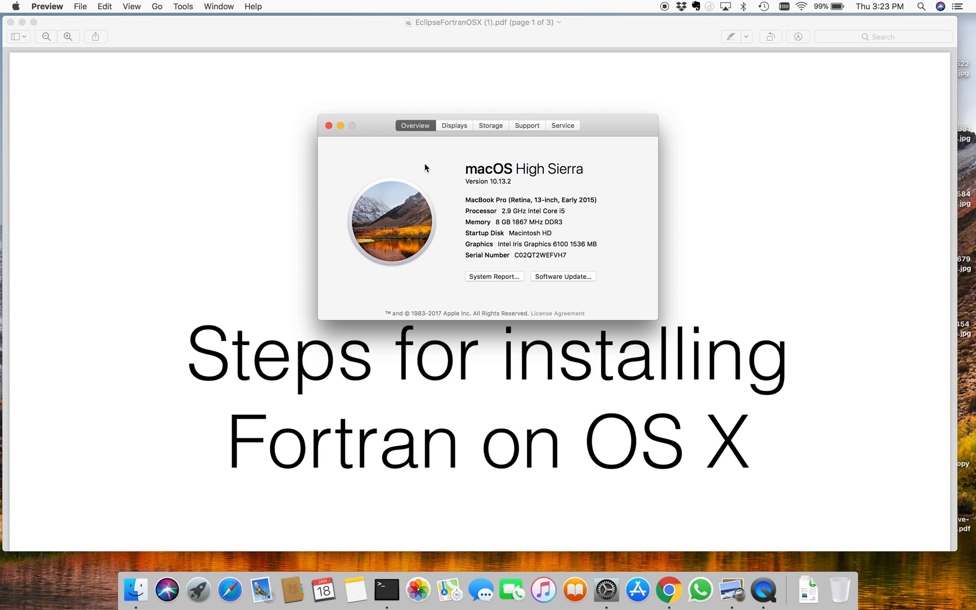
Step: Close the Mac's system overview window and search the web for "jdk download" in Chrome
click(328, 125)
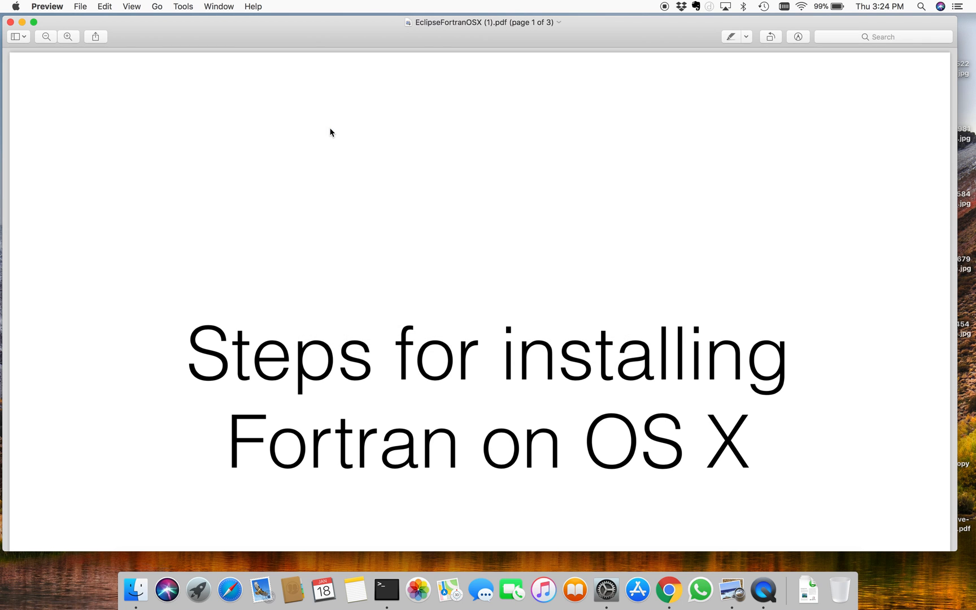
click(668, 589)
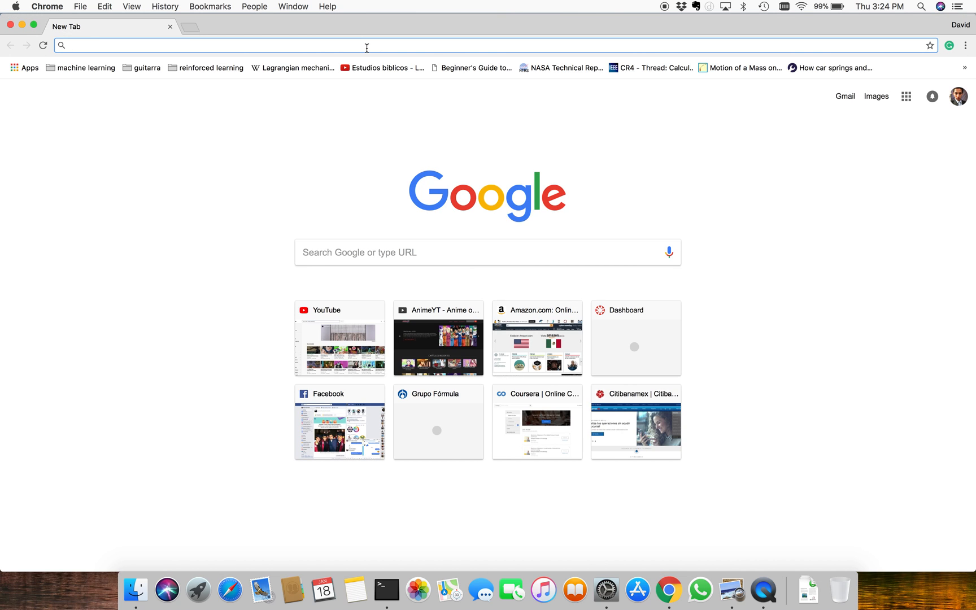
text(jd)
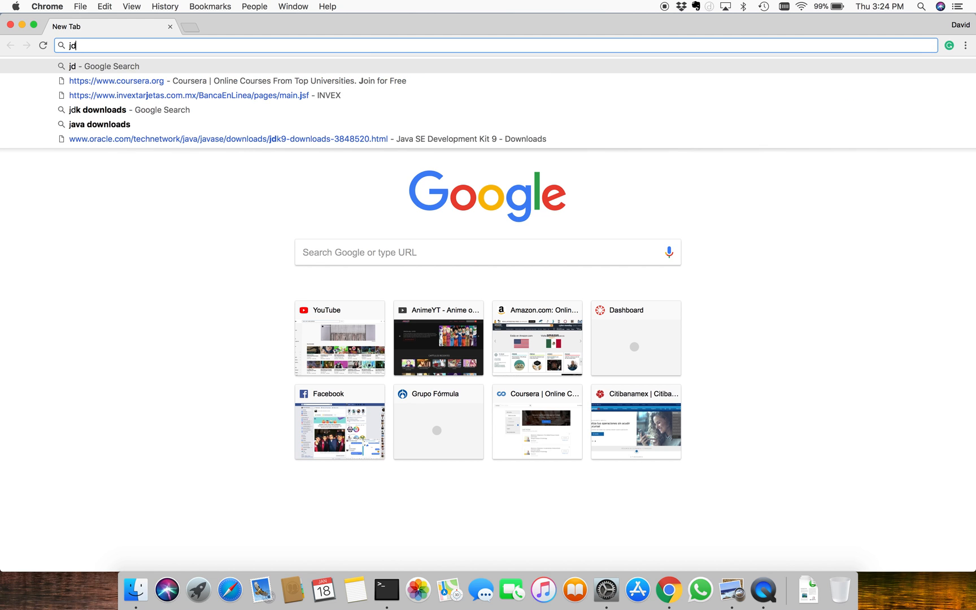
text(k down)
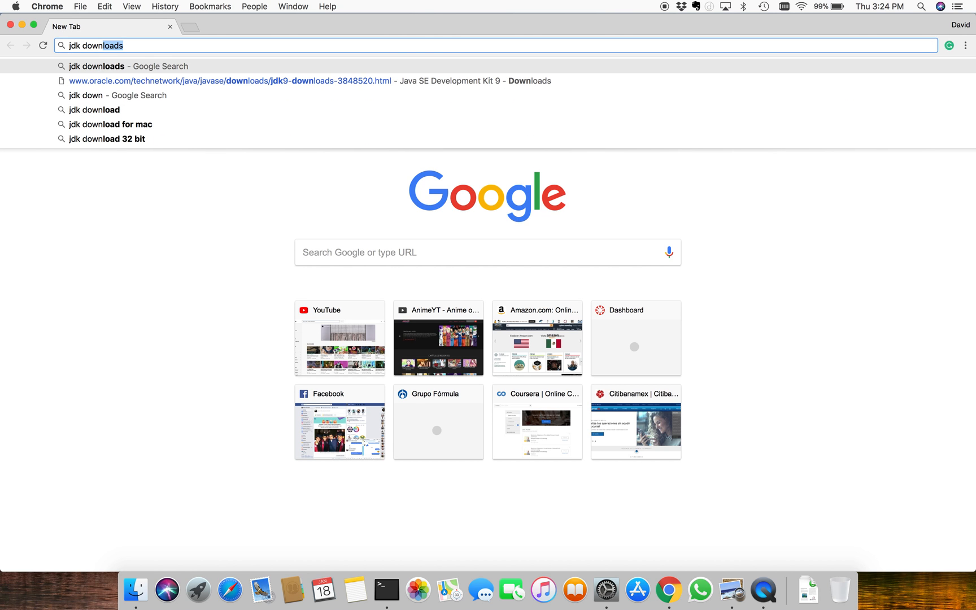
text(load)
key(Return)
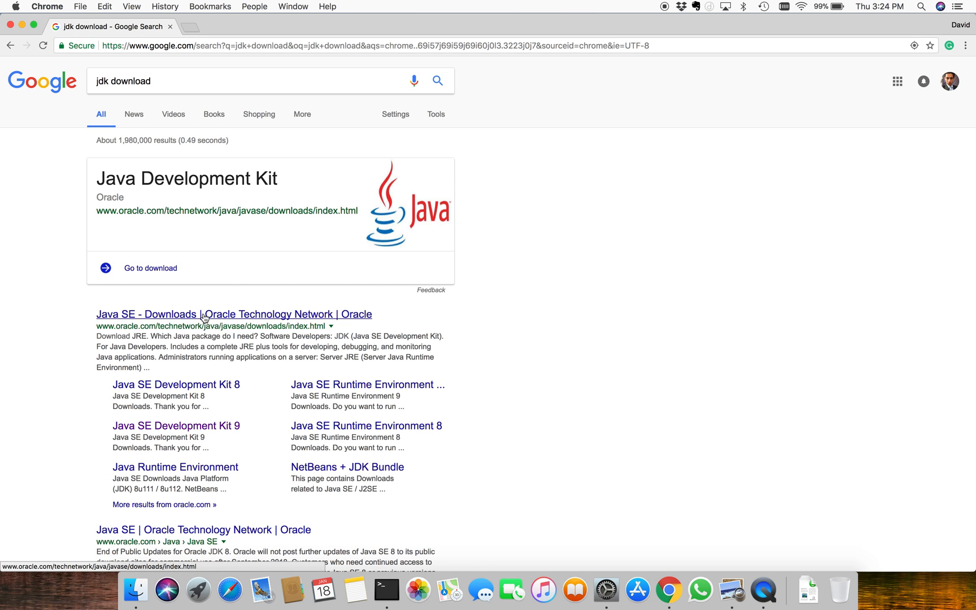
Step: Accept the license agreement on Oracle's Java SE Development Kit 9 page and download jdk-9.0.4_osx-x64_bin.dmg for macOS
click(204, 316)
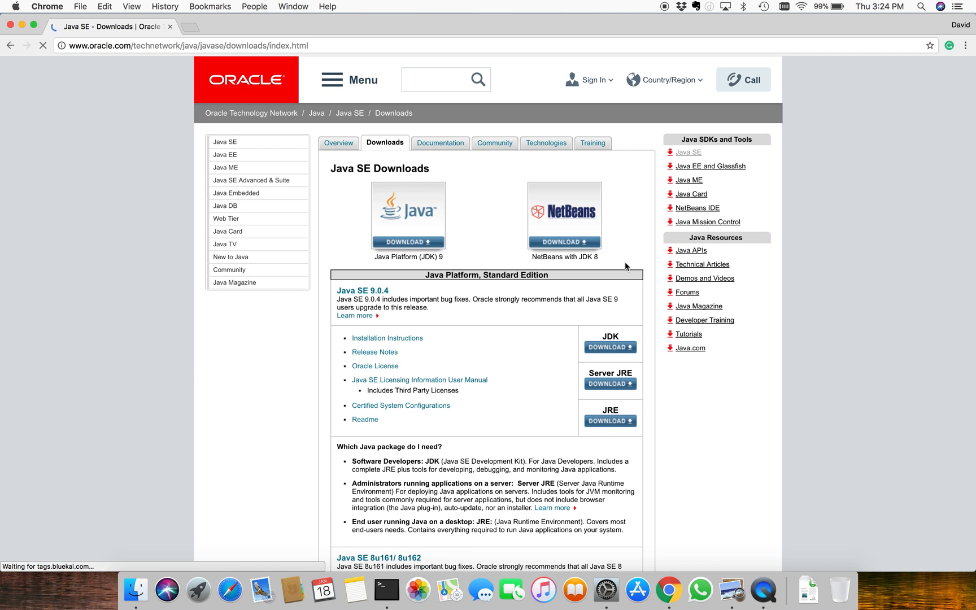
click(427, 243)
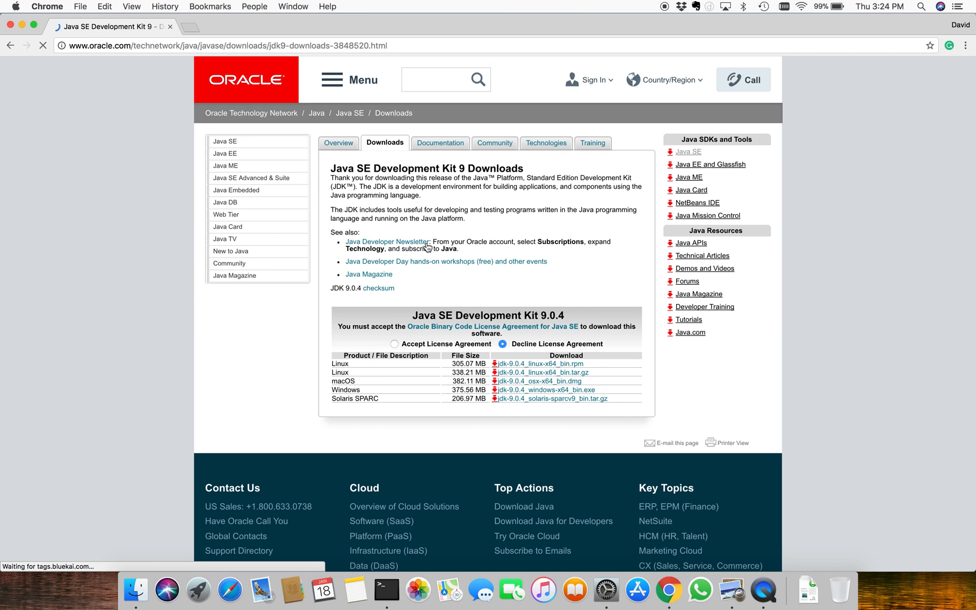
click(394, 343)
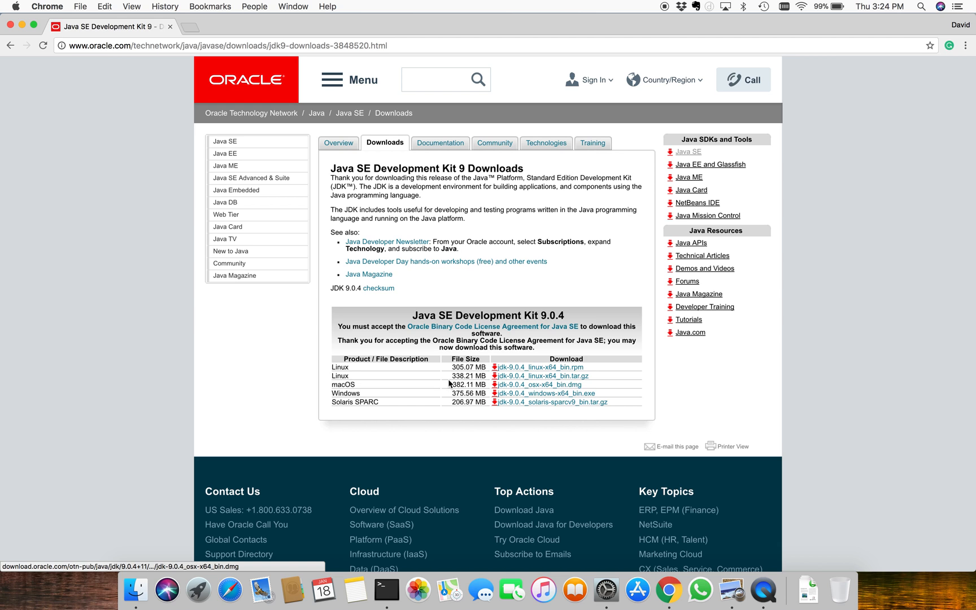
click(574, 388)
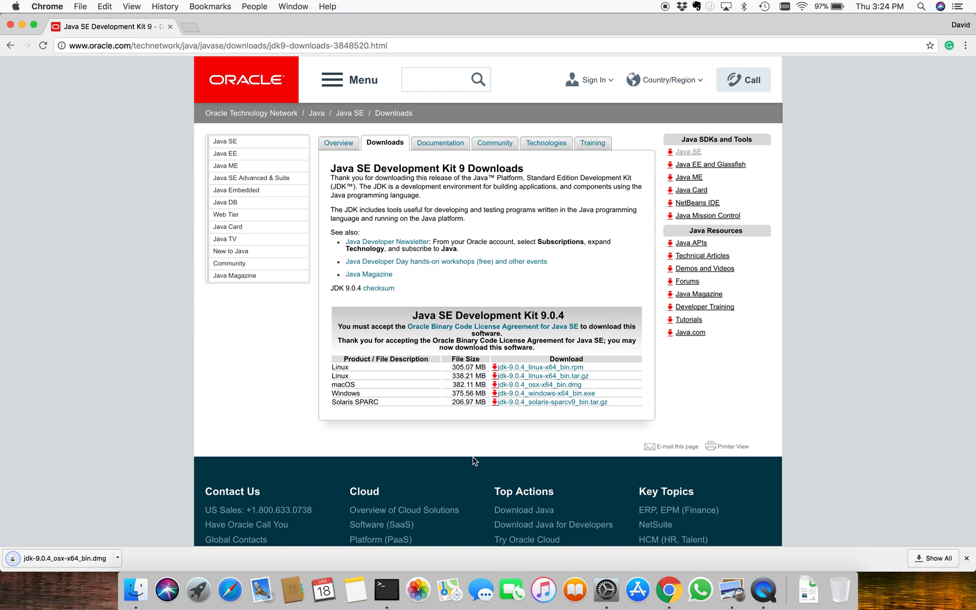
Step: Install JDK 9.0.4 from the downloaded disk image, authorizing the installation with the account password
click(49, 559)
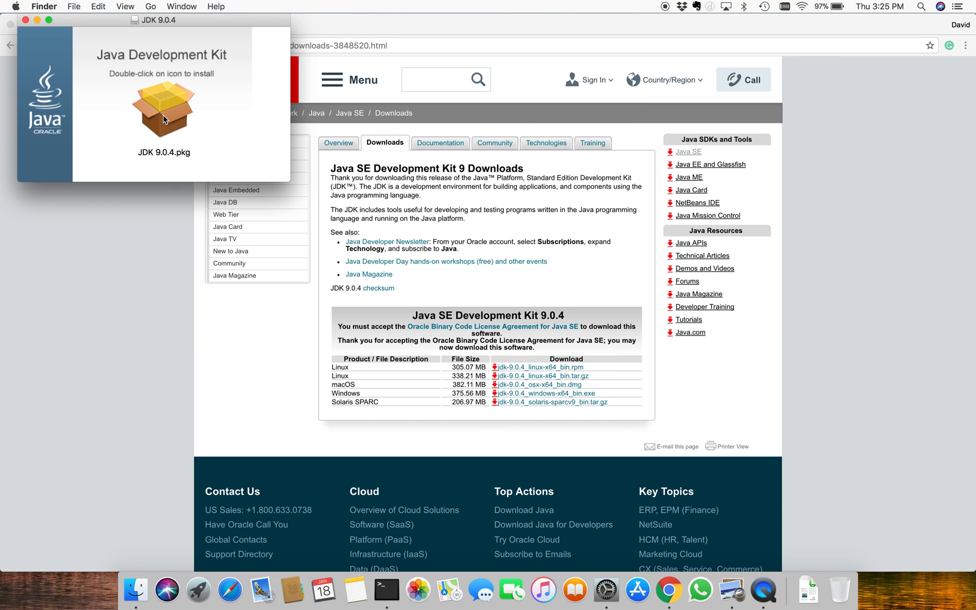
double_click(164, 119)
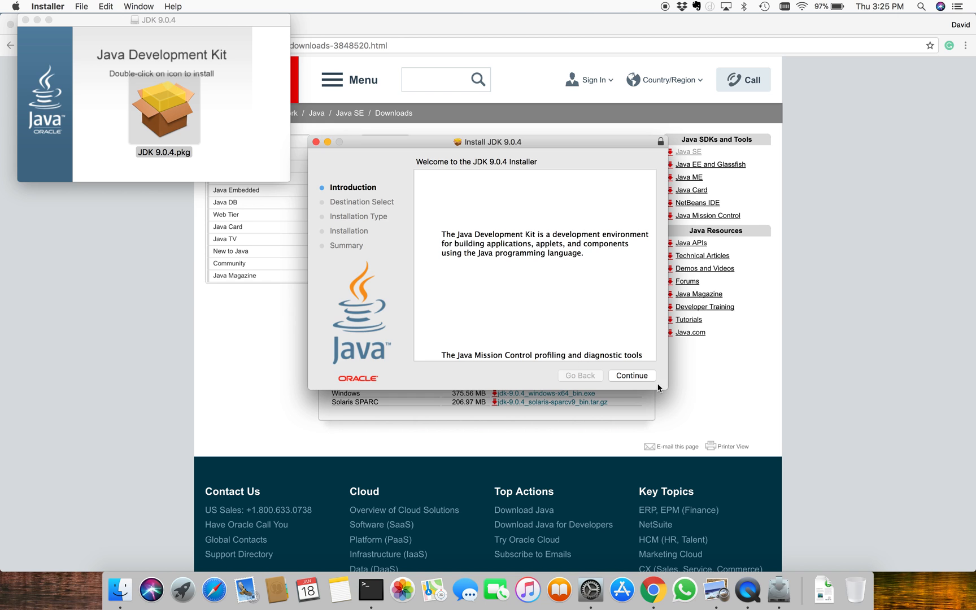
click(638, 379)
click(637, 377)
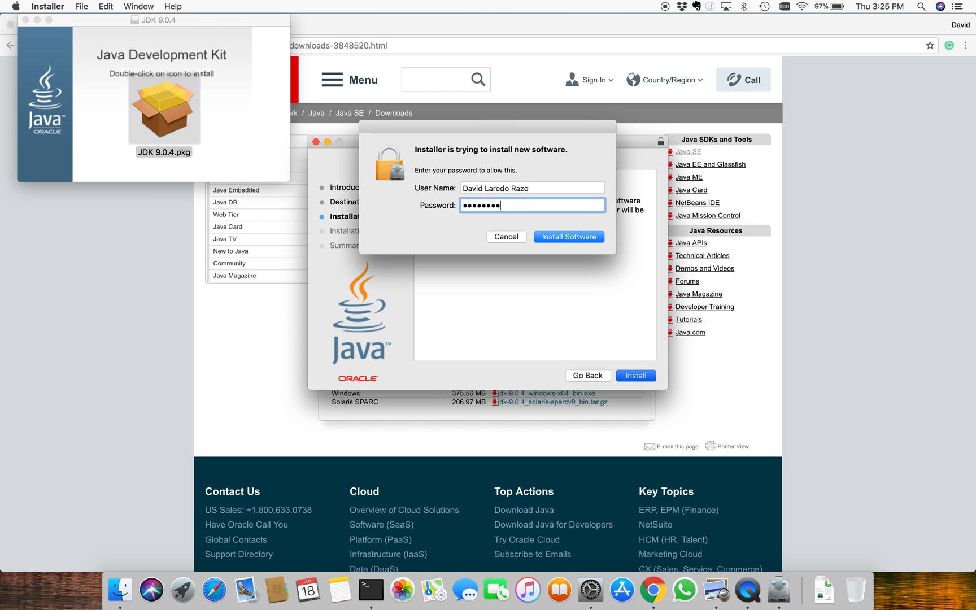
key(Return)
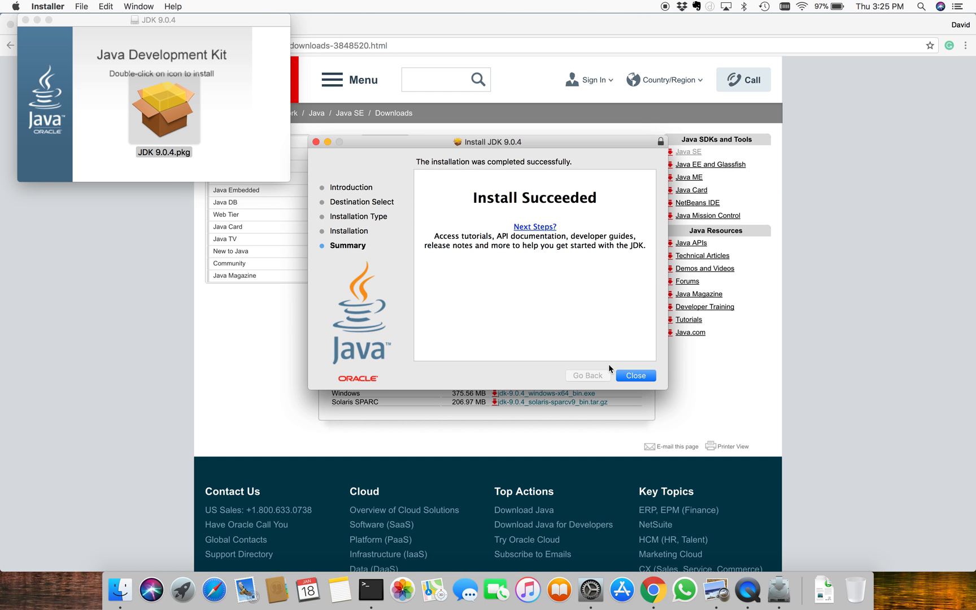
Step: Close the JDK installer, moving it to the Trash, and dismiss the disk image window to return to the browser
click(635, 375)
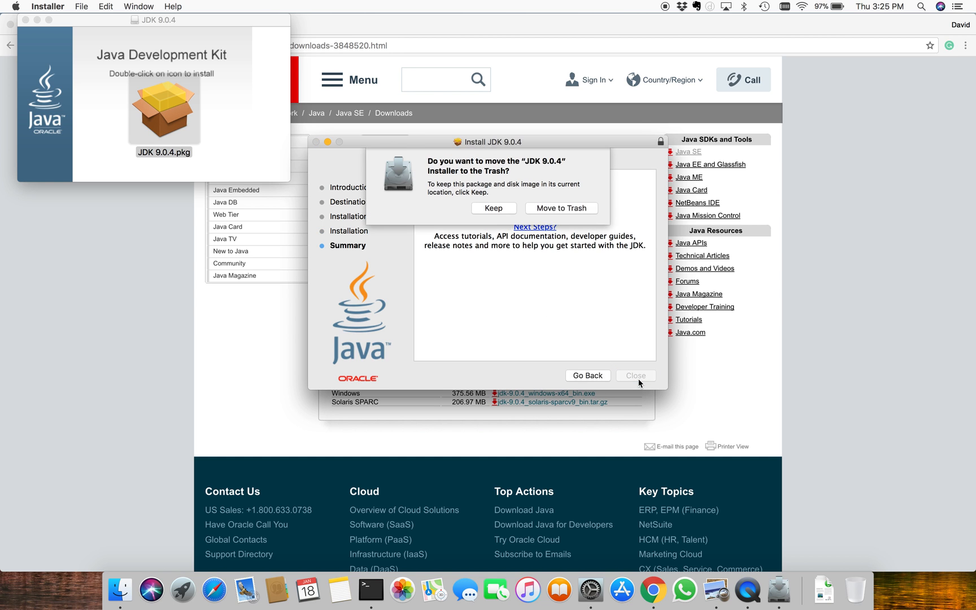
click(556, 215)
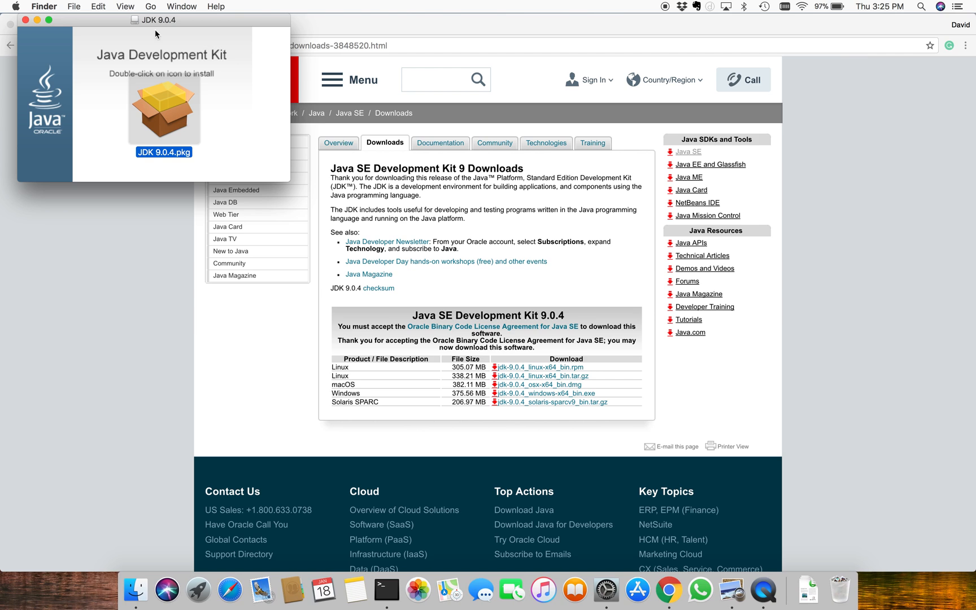
click(25, 20)
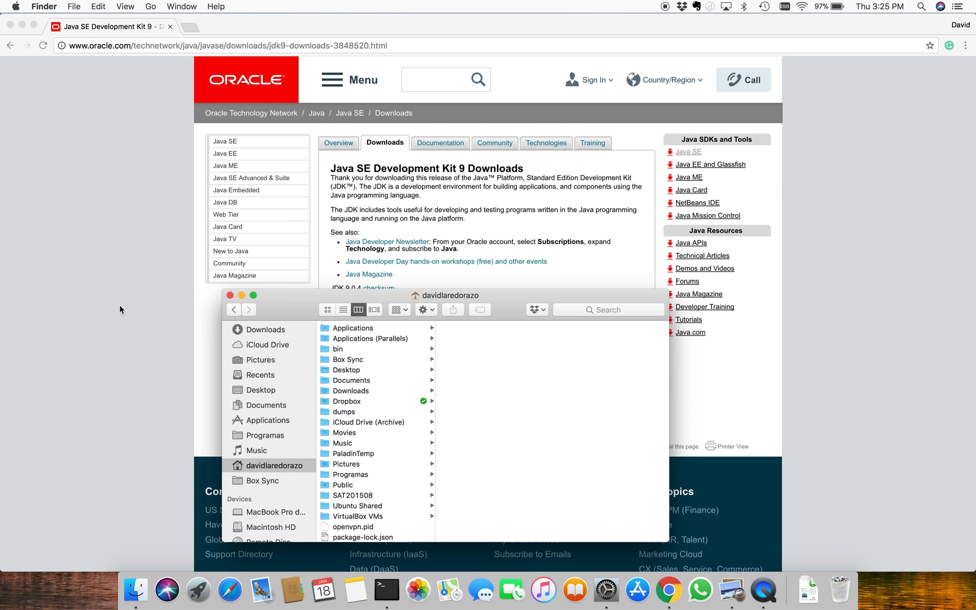
click(122, 310)
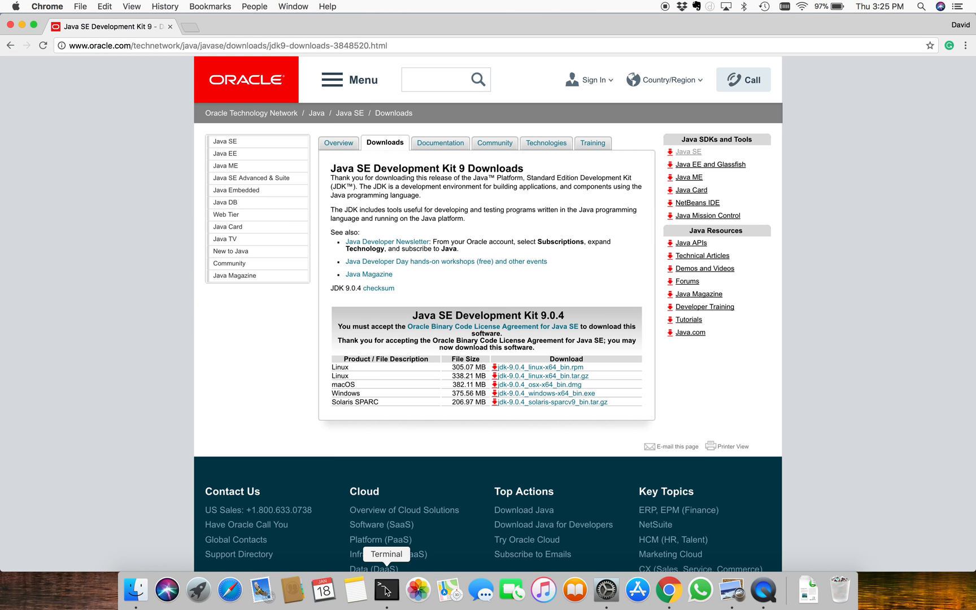
Step: Open a Terminal window and check the installed Java version with java -version
click(386, 590)
click(264, 478)
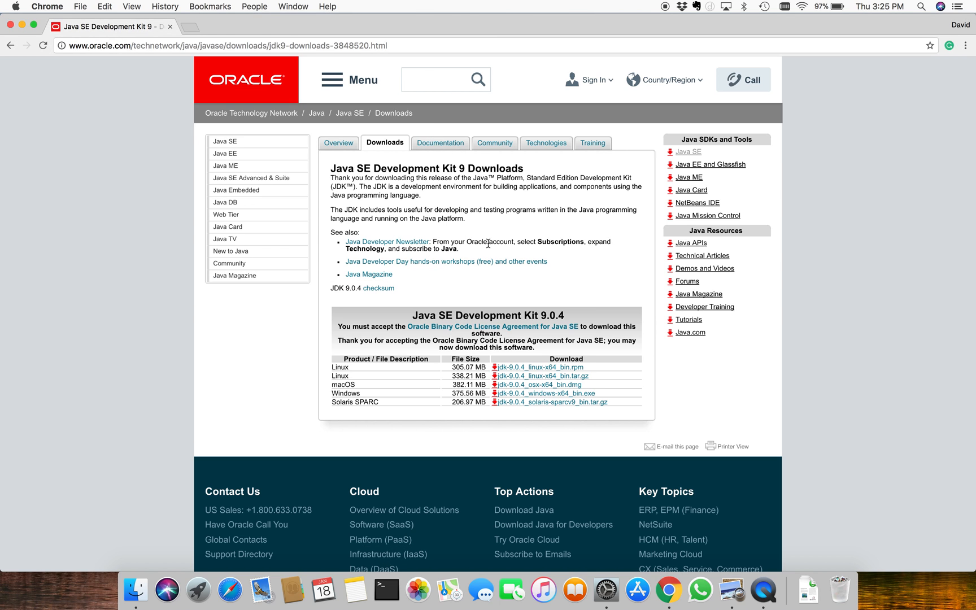
click(200, 595)
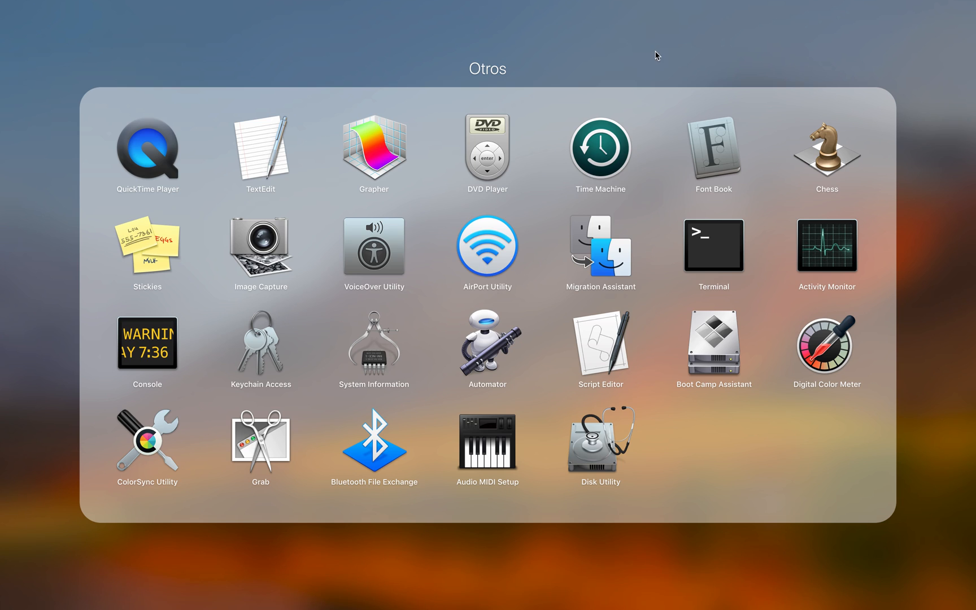
click(629, 39)
click(489, 258)
click(731, 246)
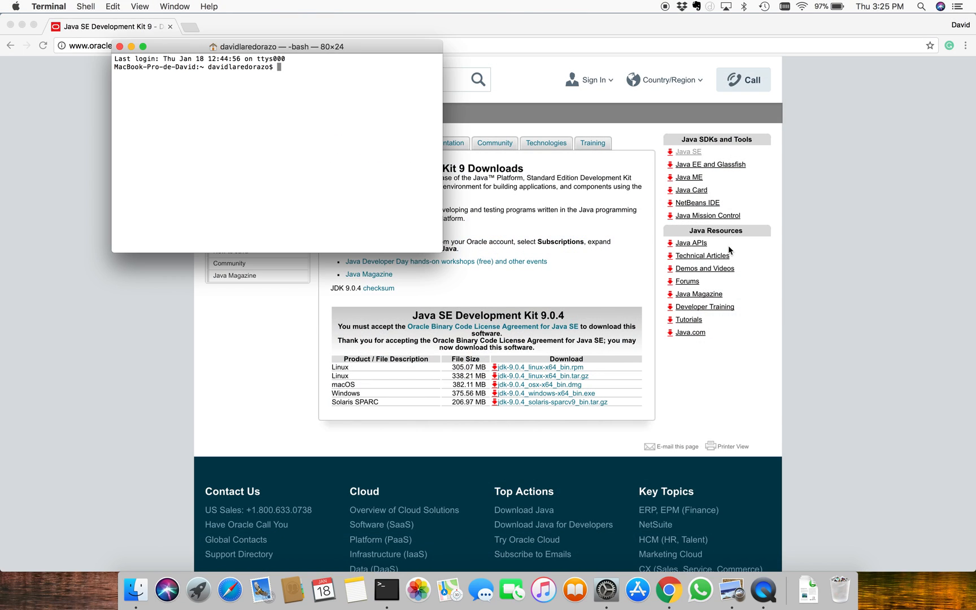
text(java )
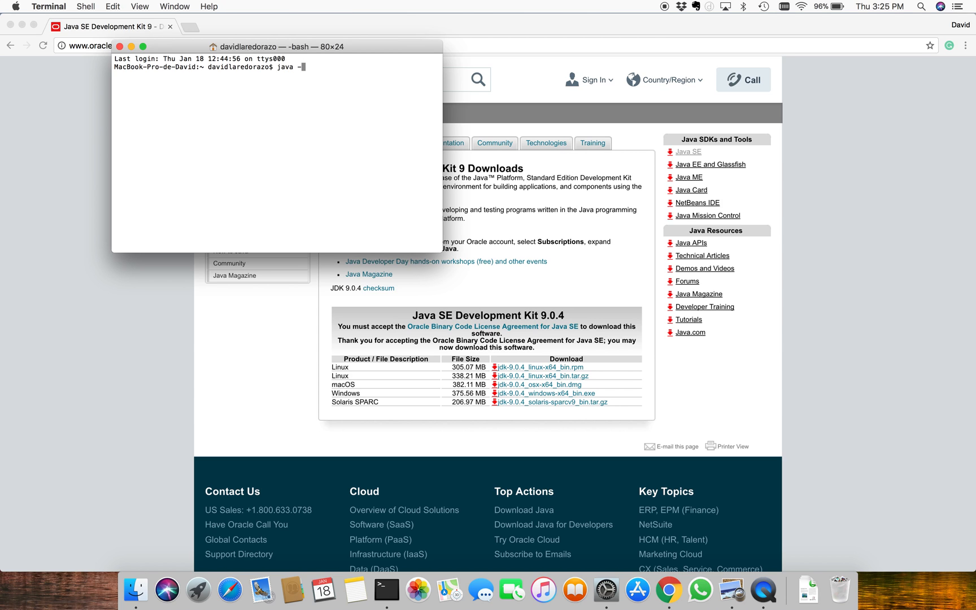
text(-version)
key(Return)
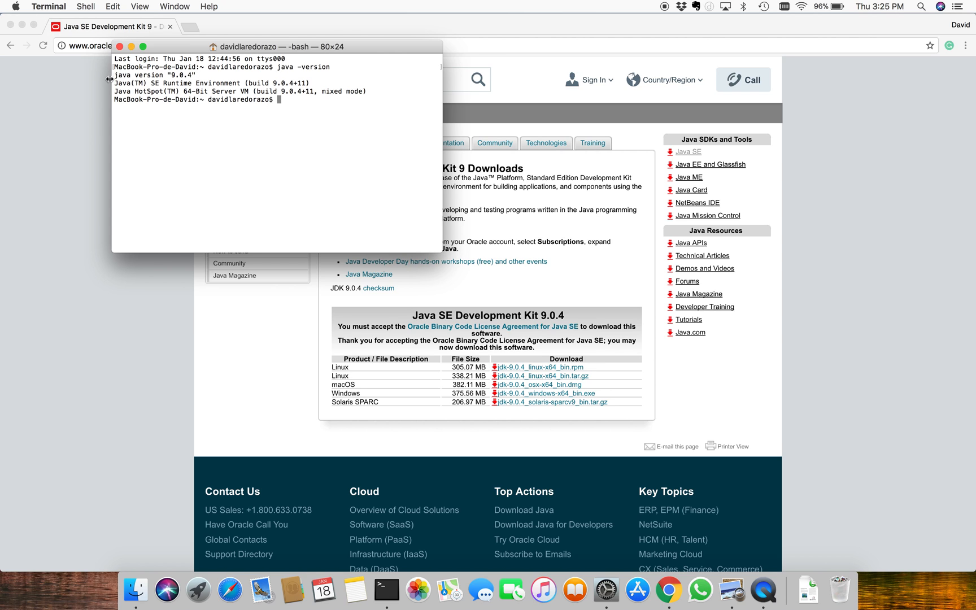
Step: Return to Chrome and search the web for "eclipse download" in a new tab
key(super+Tab)
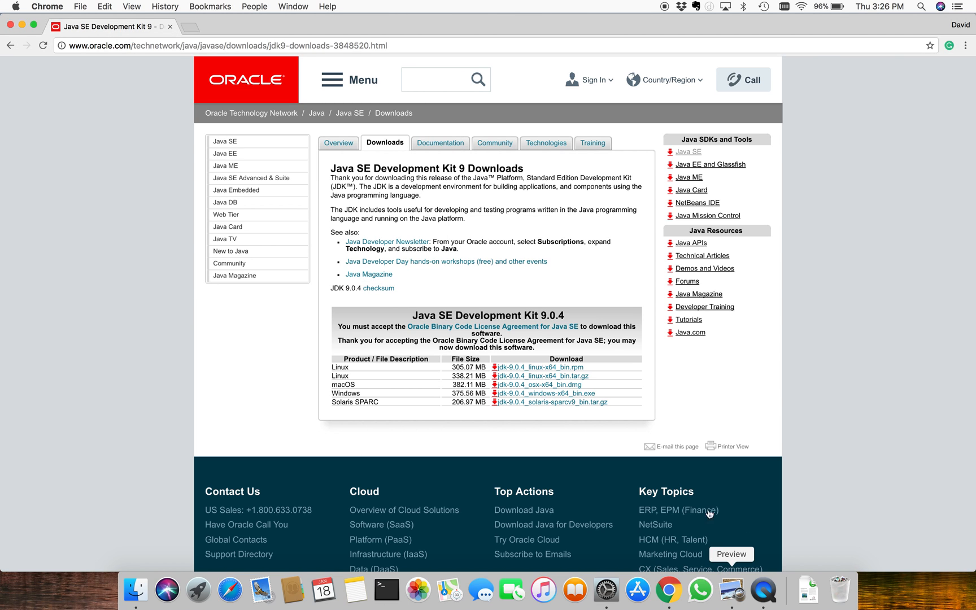
click(188, 27)
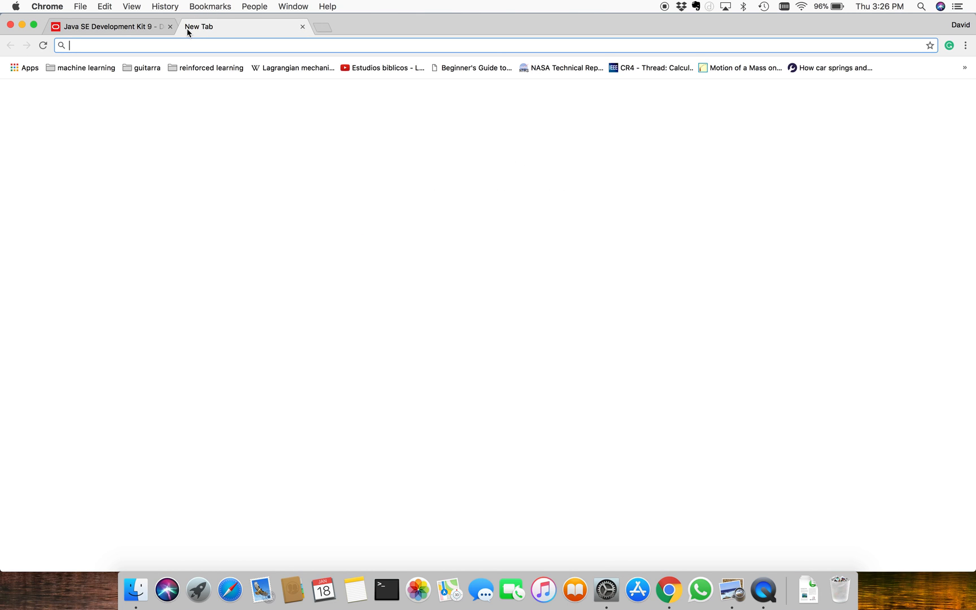
text(eclipse dow)
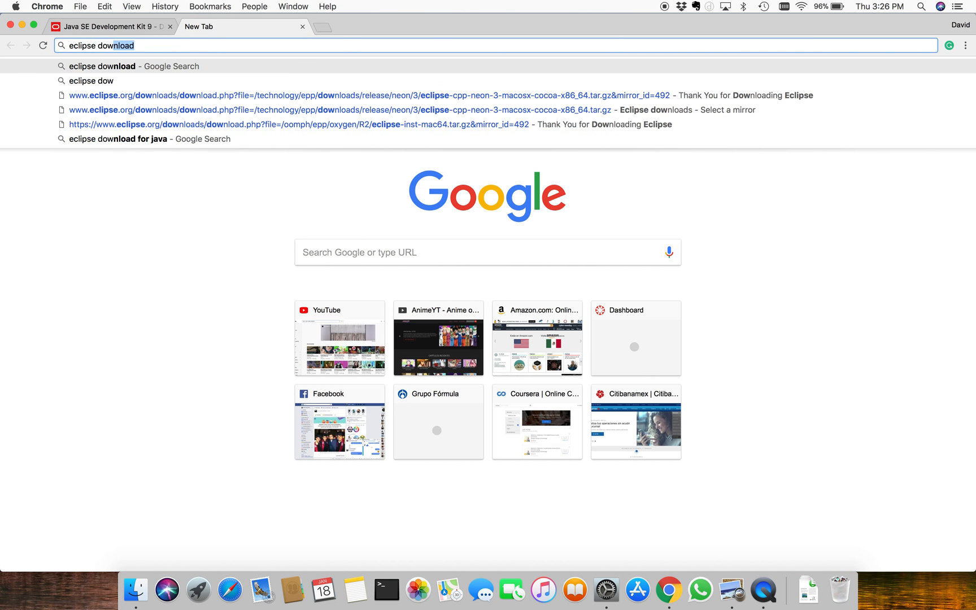
key(Return)
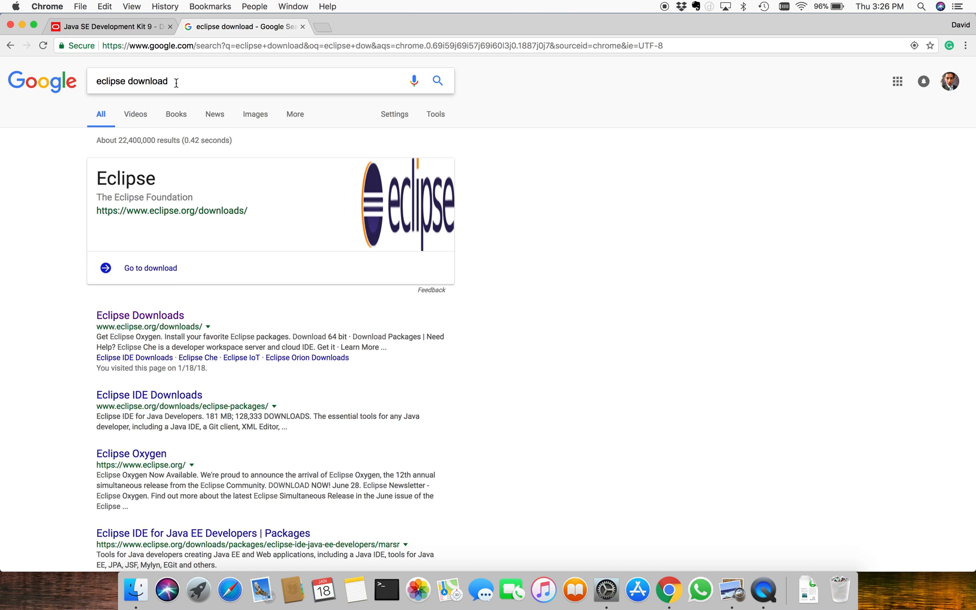
Step: Download the 64-bit Eclipse Oxygen installer for macOS from the Eclipse Downloads page
click(148, 319)
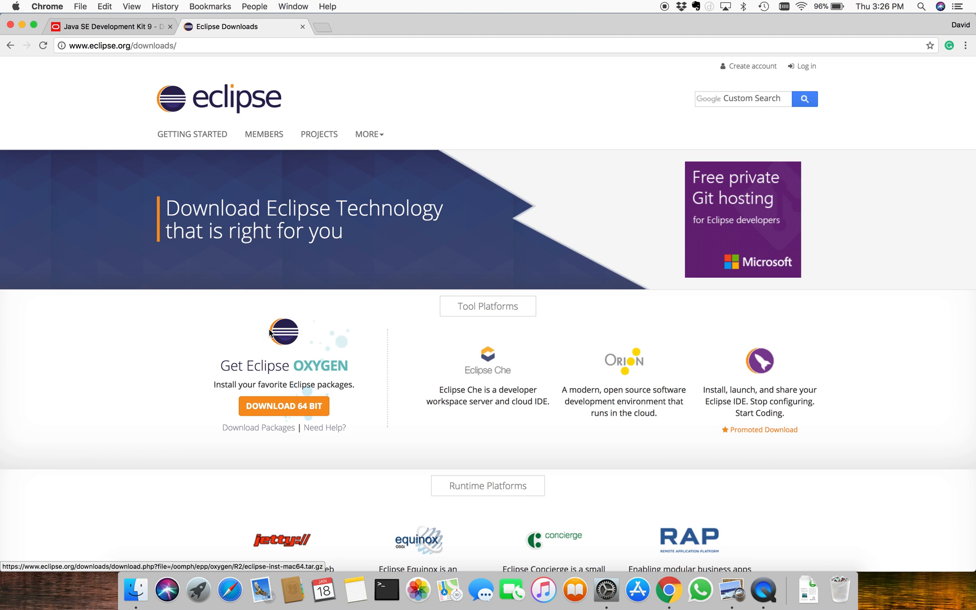
click(290, 407)
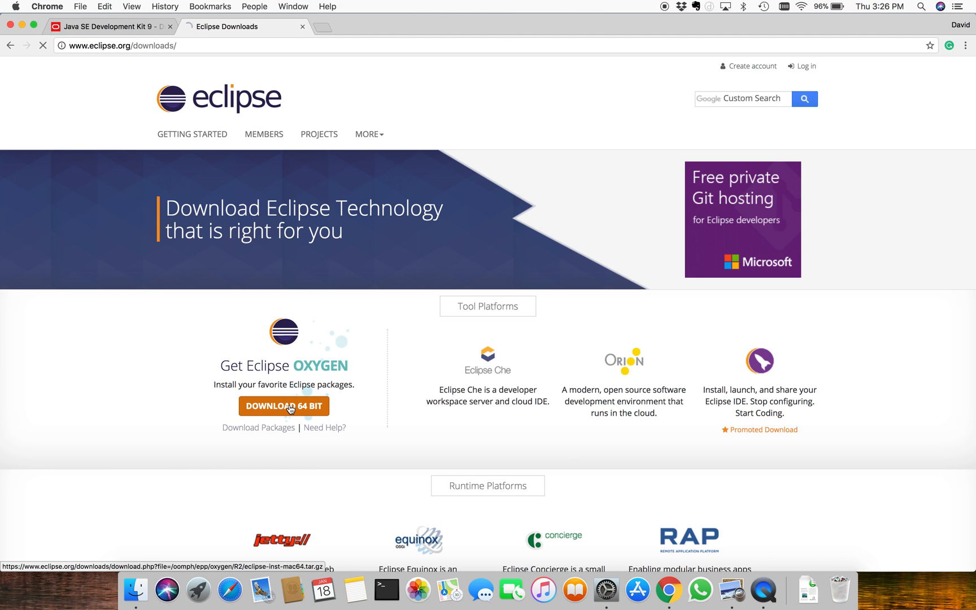
click(418, 252)
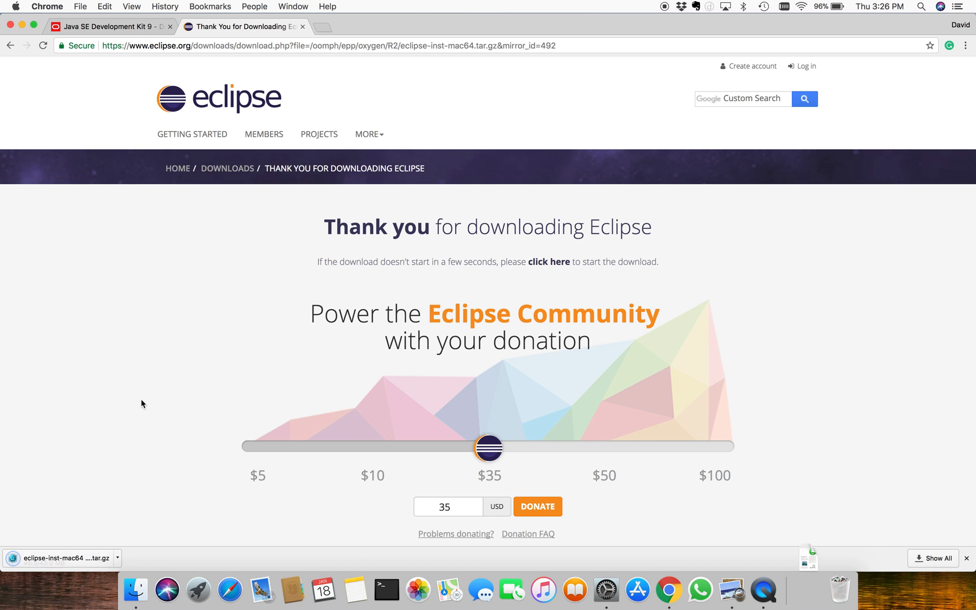
Step: Unpack the downloaded Eclipse archive and launch Eclipse Installer 2 from the Downloads folder, allowing it to open
click(85, 559)
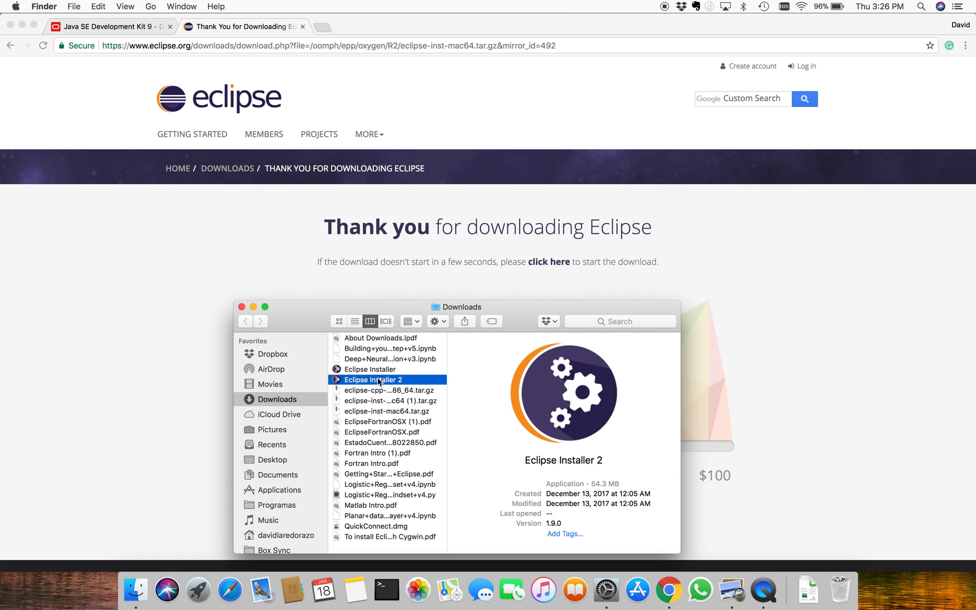
double_click(381, 381)
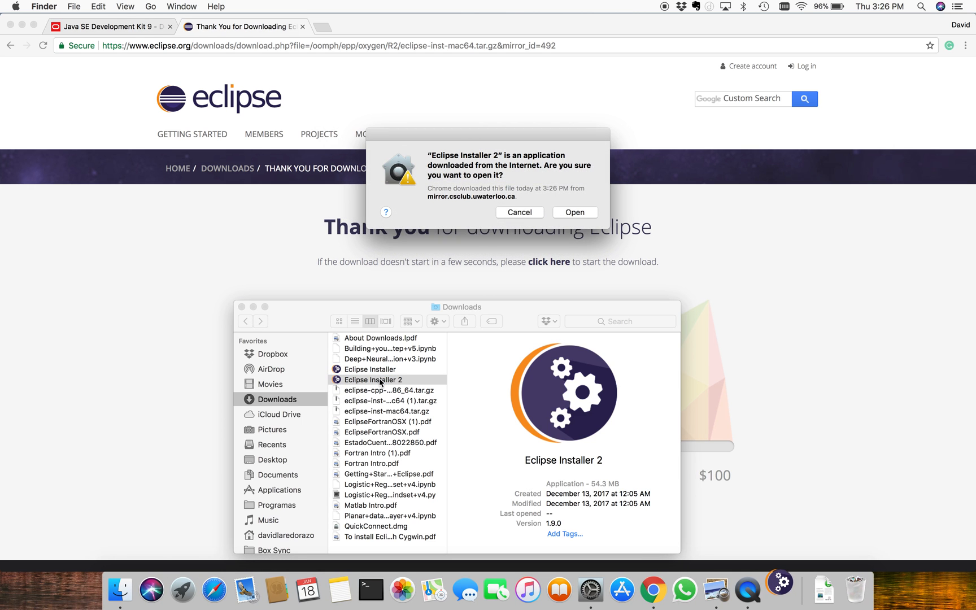
click(578, 212)
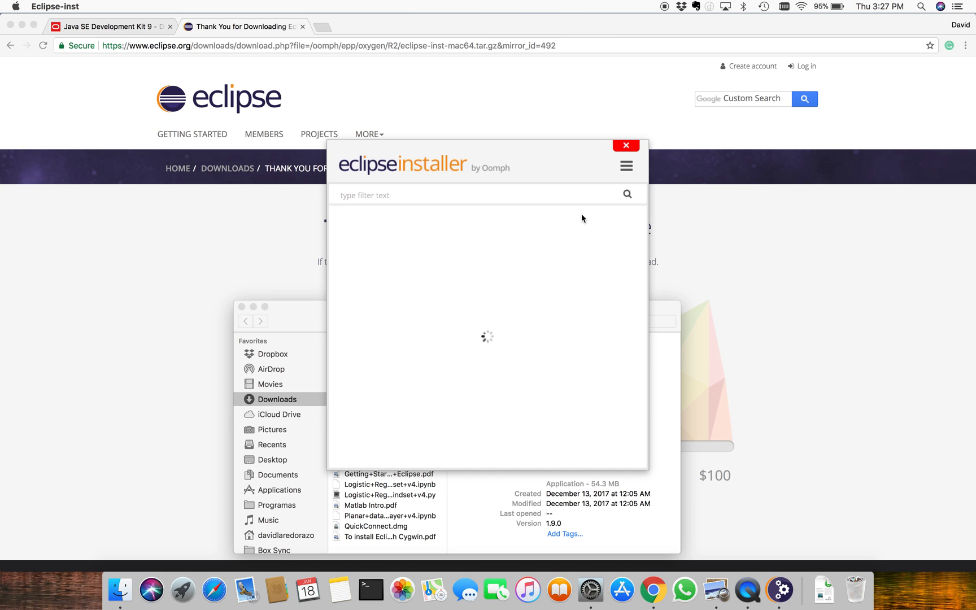
Step: Install the Eclipse for Parallel Application Developers package into the default parallel-oxygen folder
scroll(539, 390, down, 1)
scroll(538, 392, down, 10)
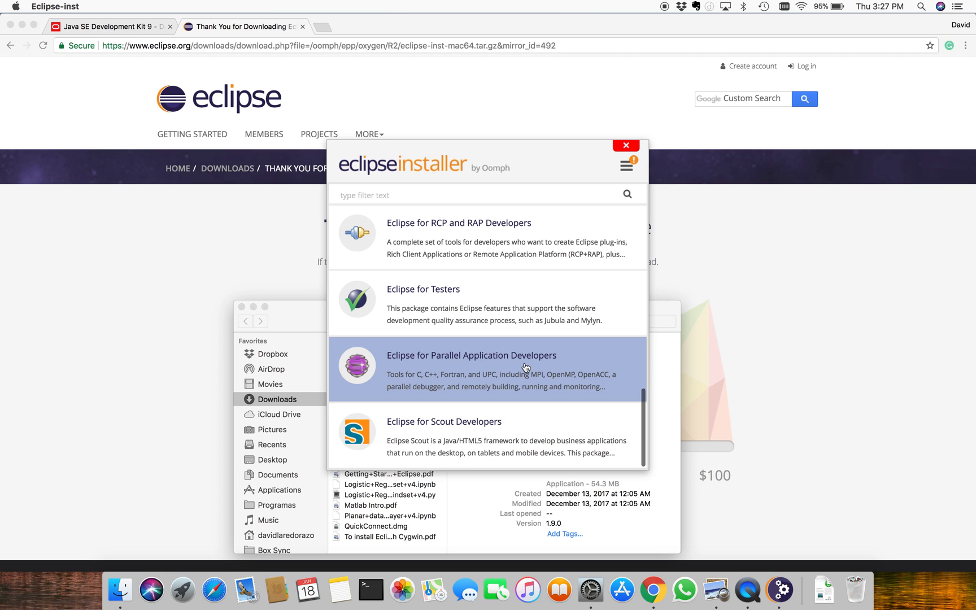
click(576, 363)
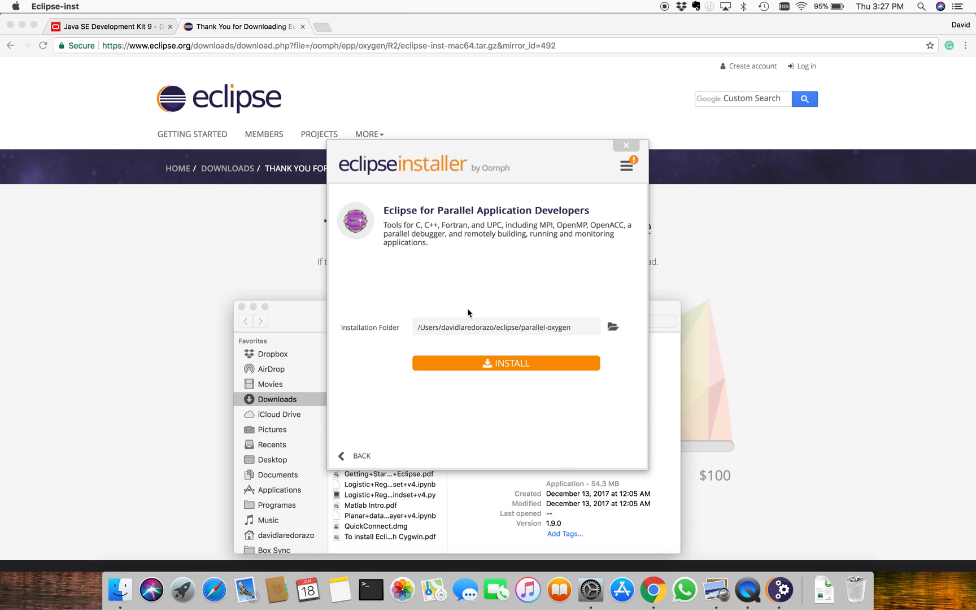
click(490, 362)
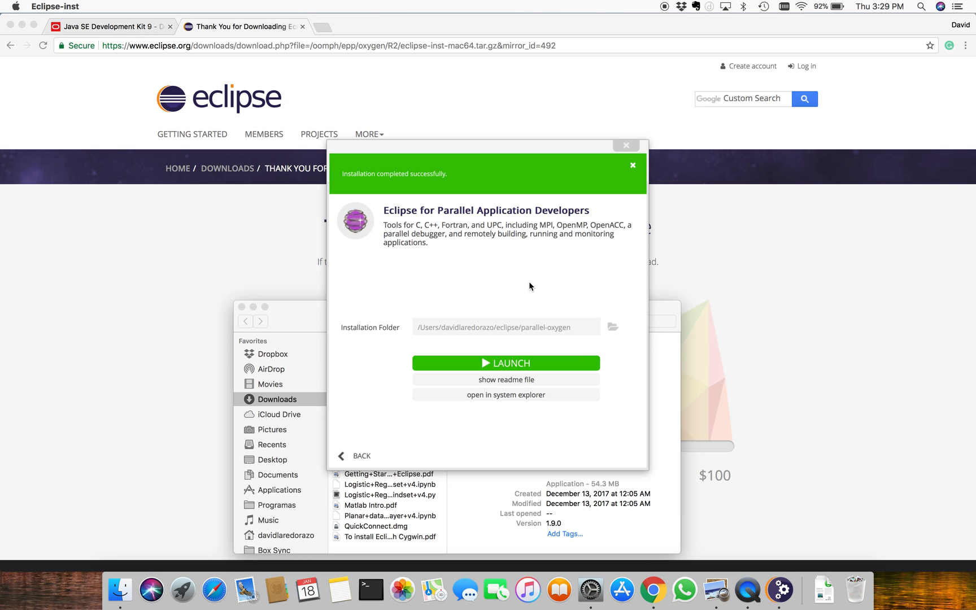
Step: Launch the newly installed Eclipse using the default eclipse-workspace directory, closing the Downloads window
click(526, 363)
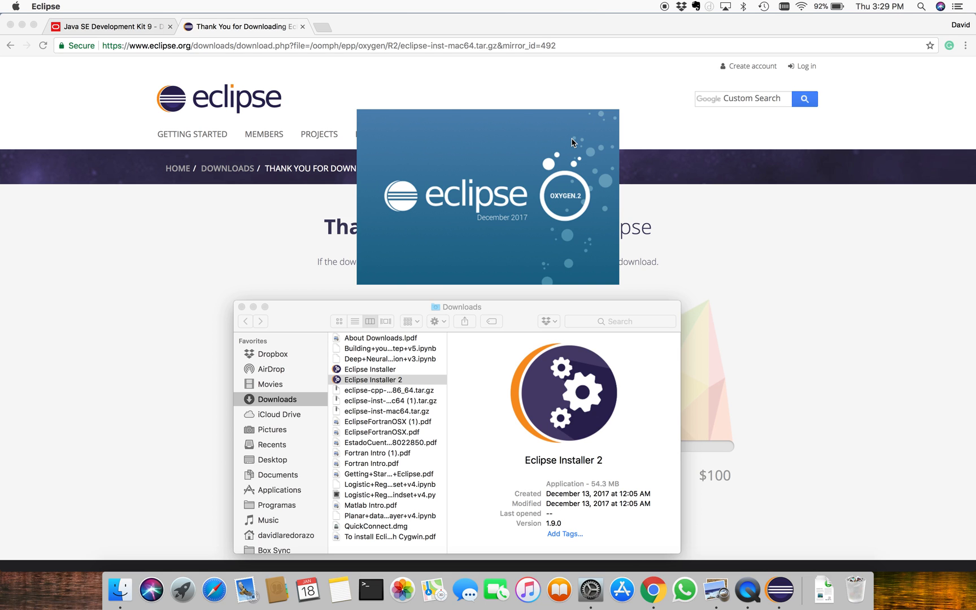
click(241, 307)
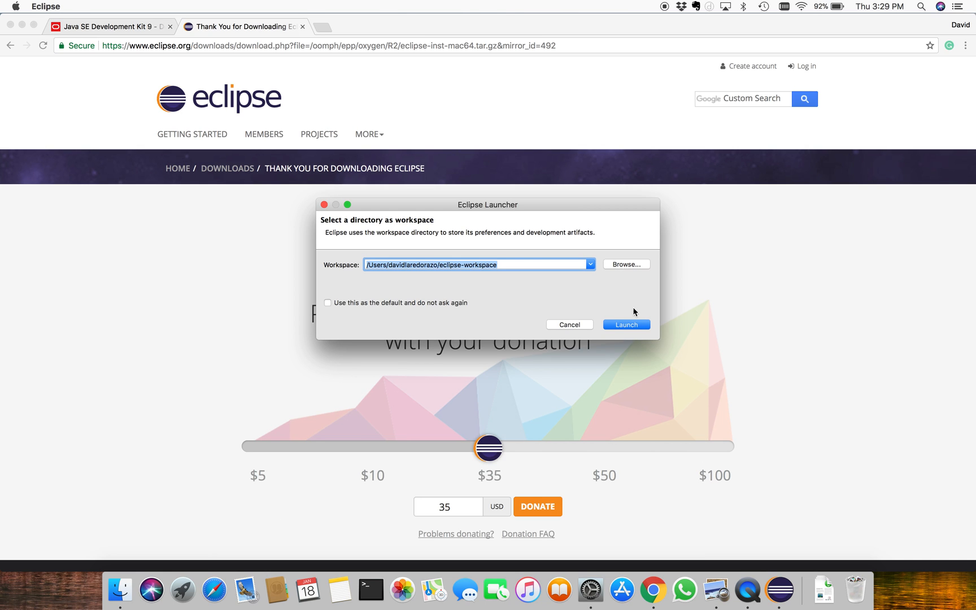
click(615, 326)
click(615, 326)
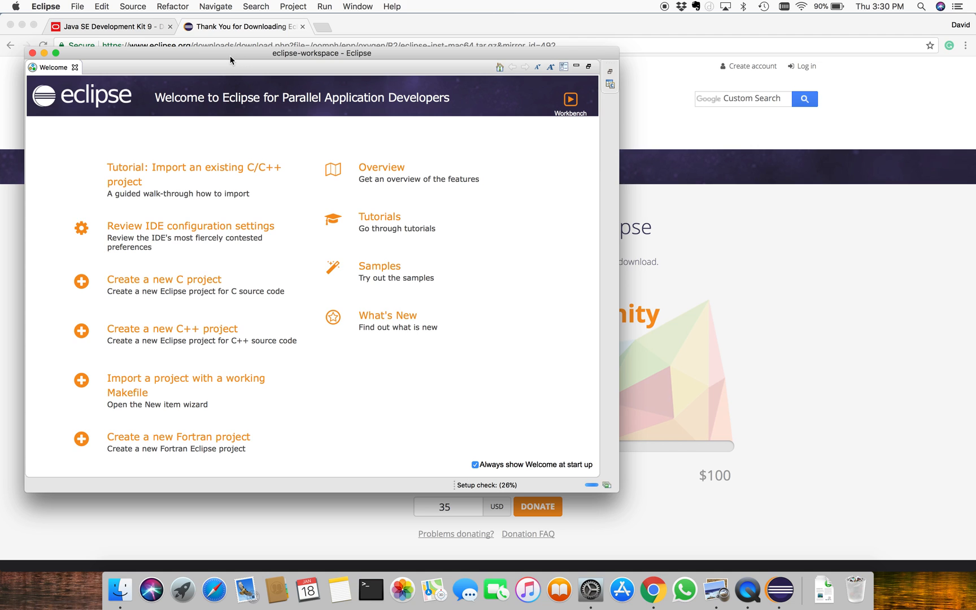
Step: Quit Eclipse and confirm the exit
key(super+q)
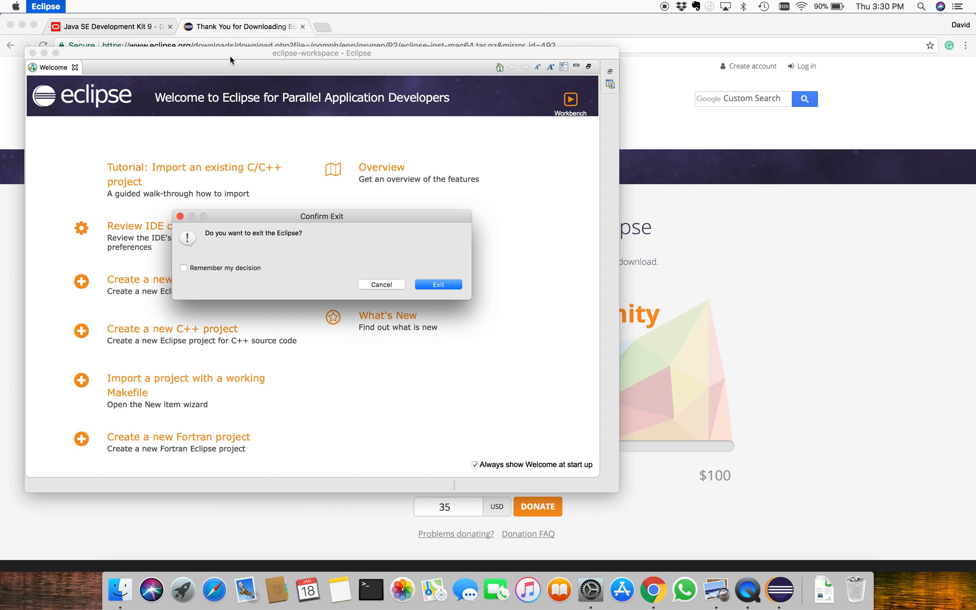
click(452, 289)
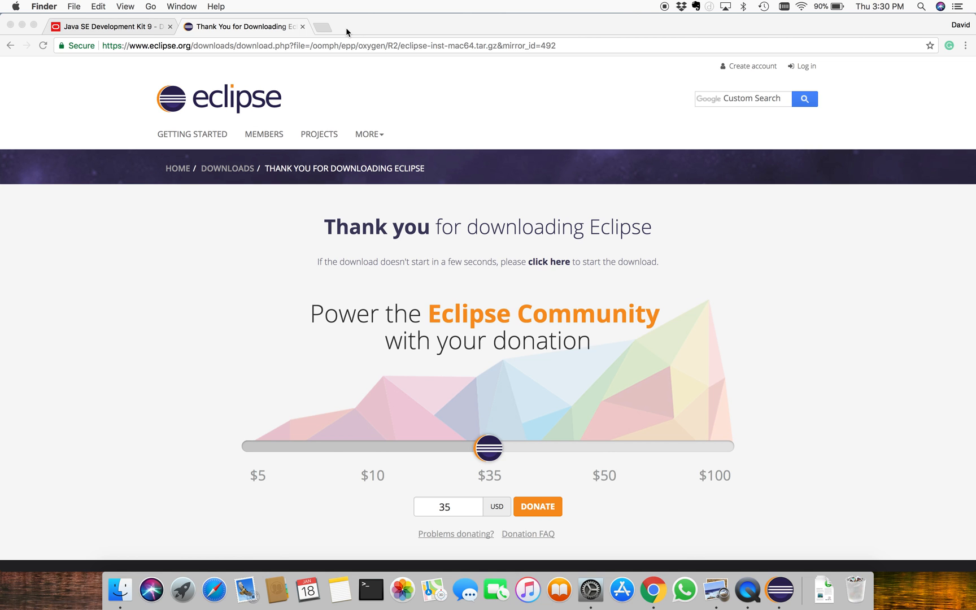
key(super+n)
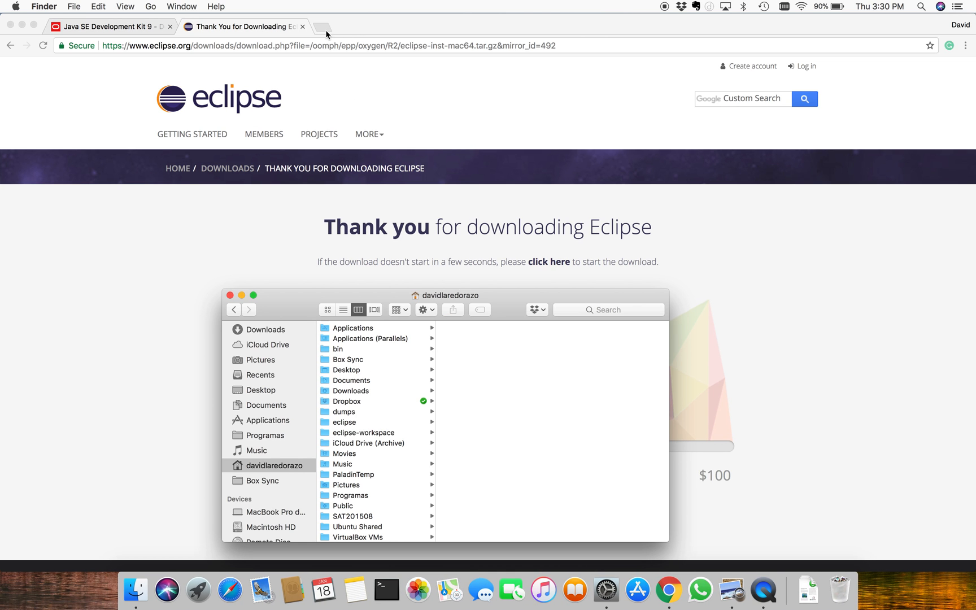
Step: Open a new Chrome tab, then switch to Preview and read the required components in EclipseFortranOSX (1).pdf
click(326, 30)
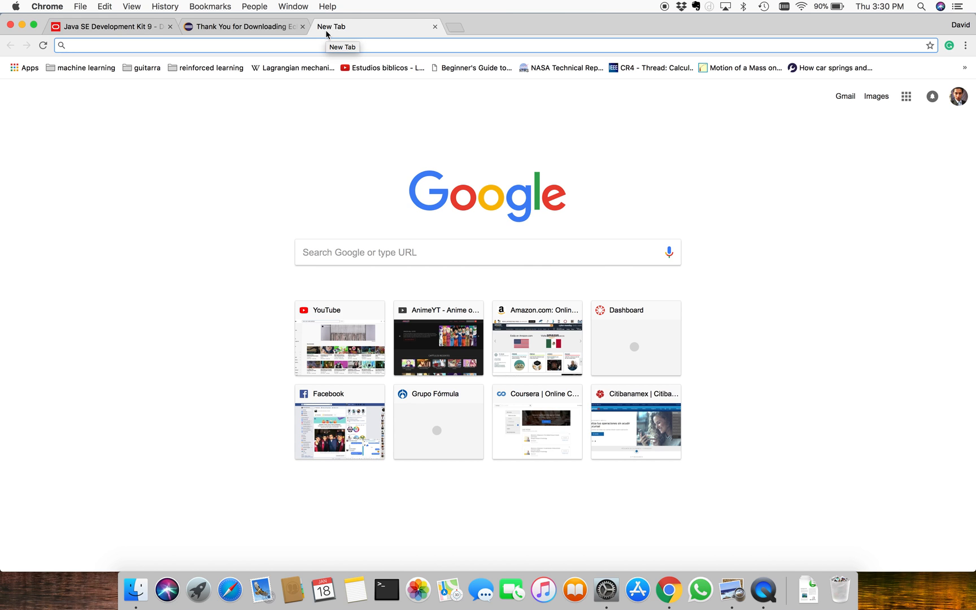
click(731, 590)
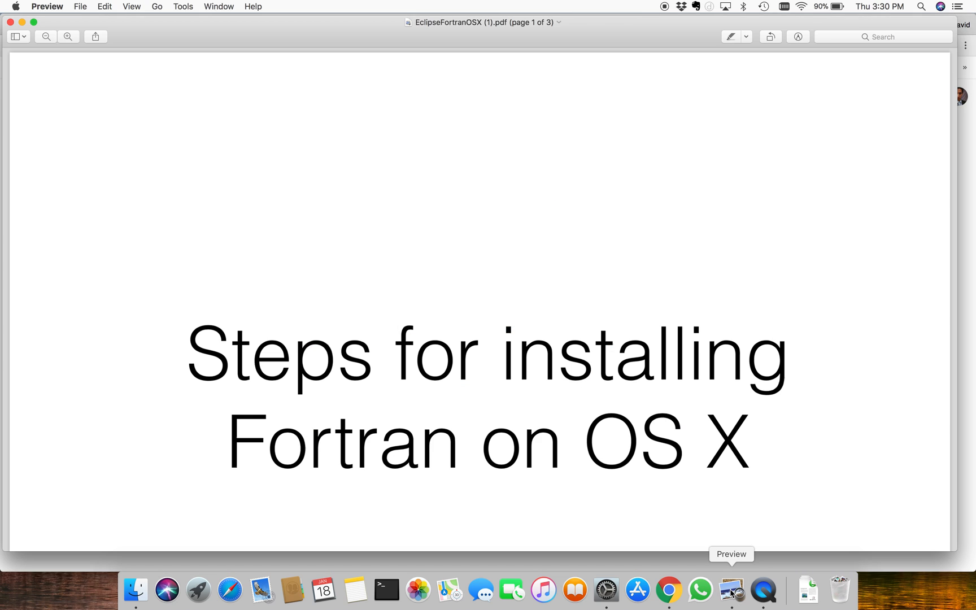
scroll(609, 305, down, 10)
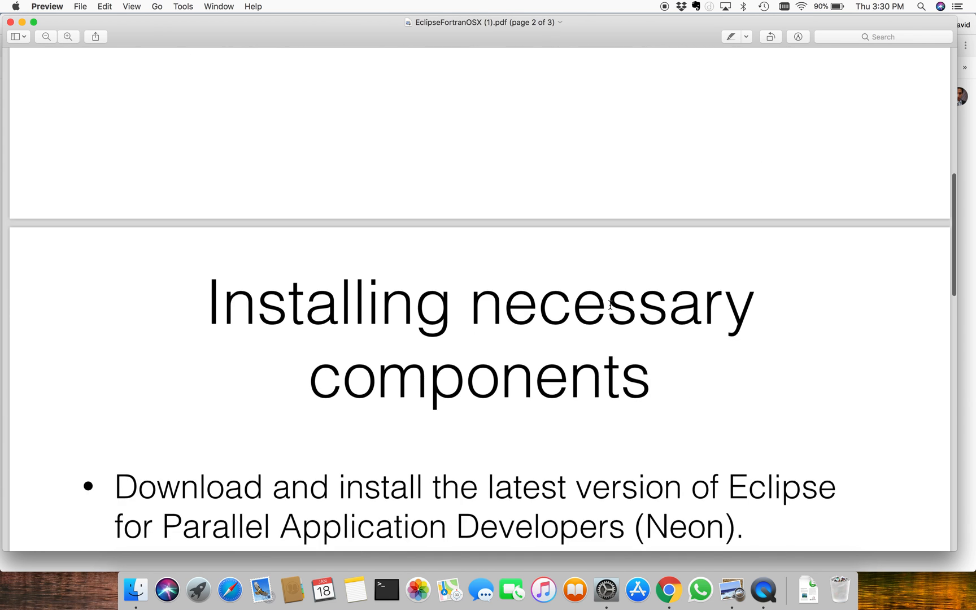
scroll(609, 305, down, 5)
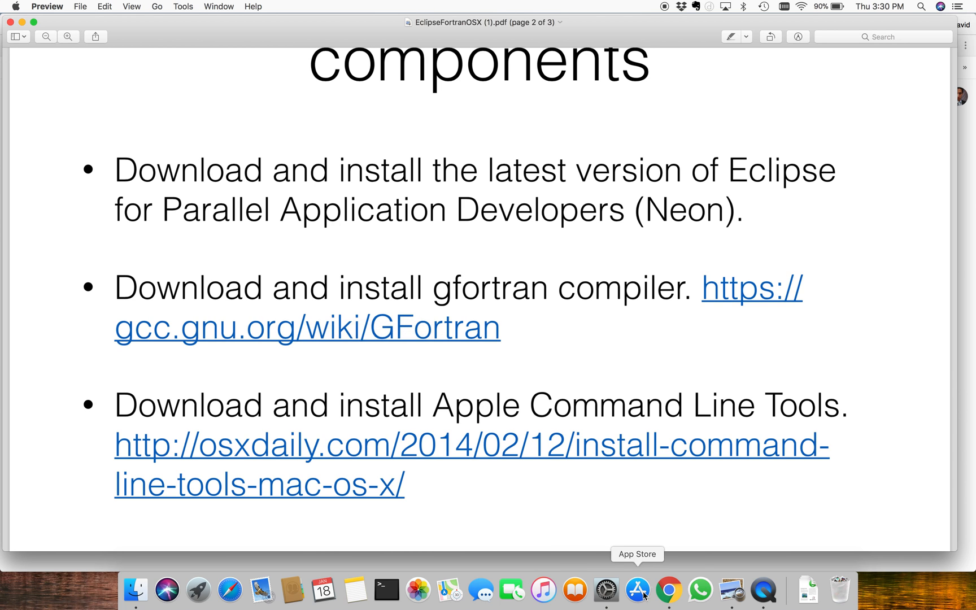
Step: Switch to Chrome, search the web for "gfortran mac" and look at the GCC Wiki page about the Mac OS X installer
click(669, 589)
text(gfo)
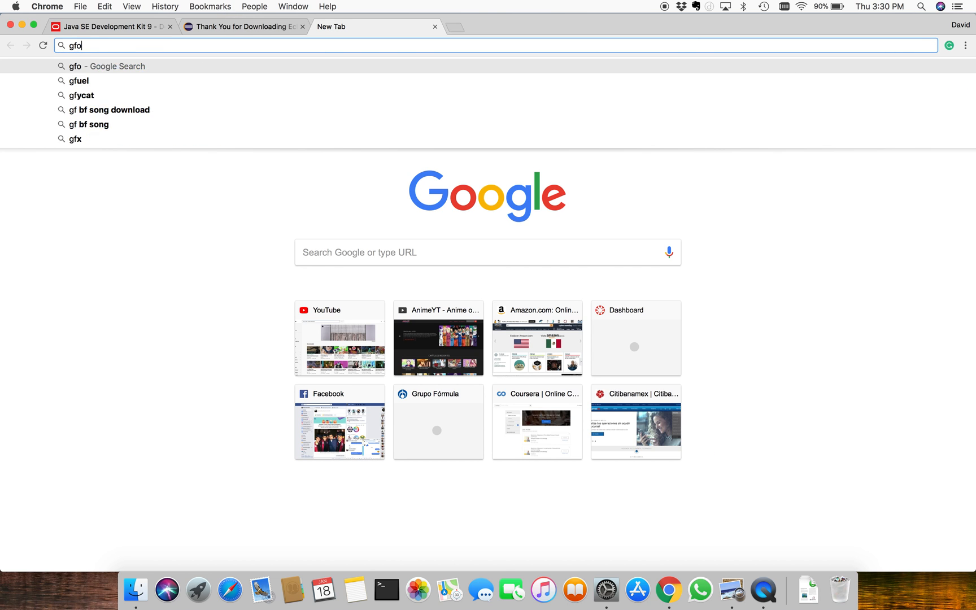
text(rtran)
key(Down)
key(Down)
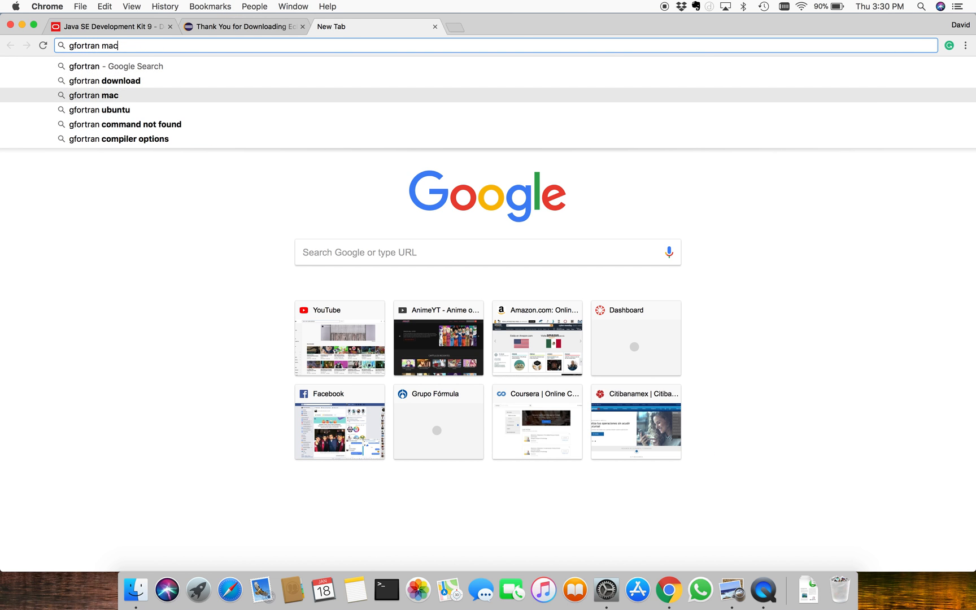
key(Return)
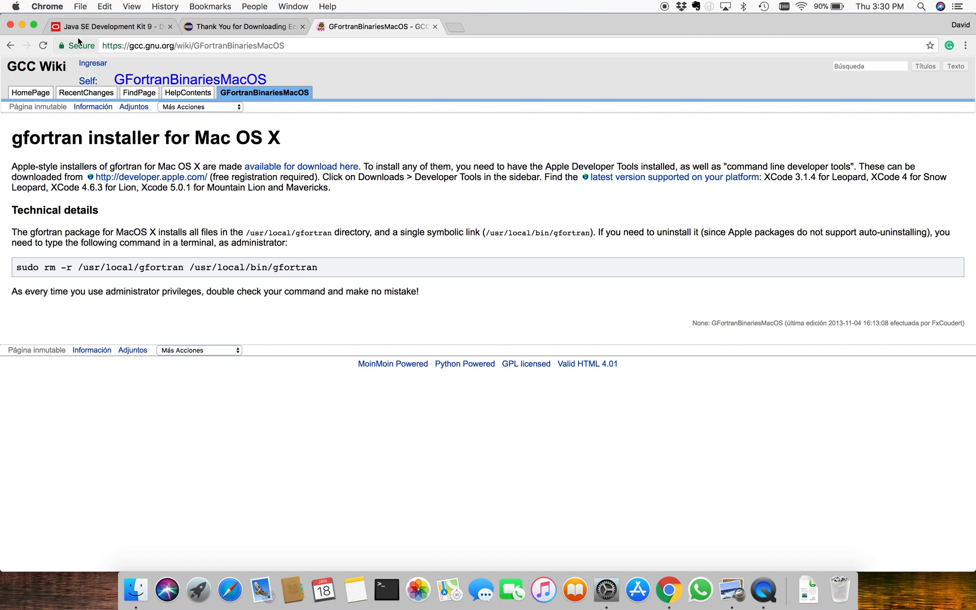
click(10, 45)
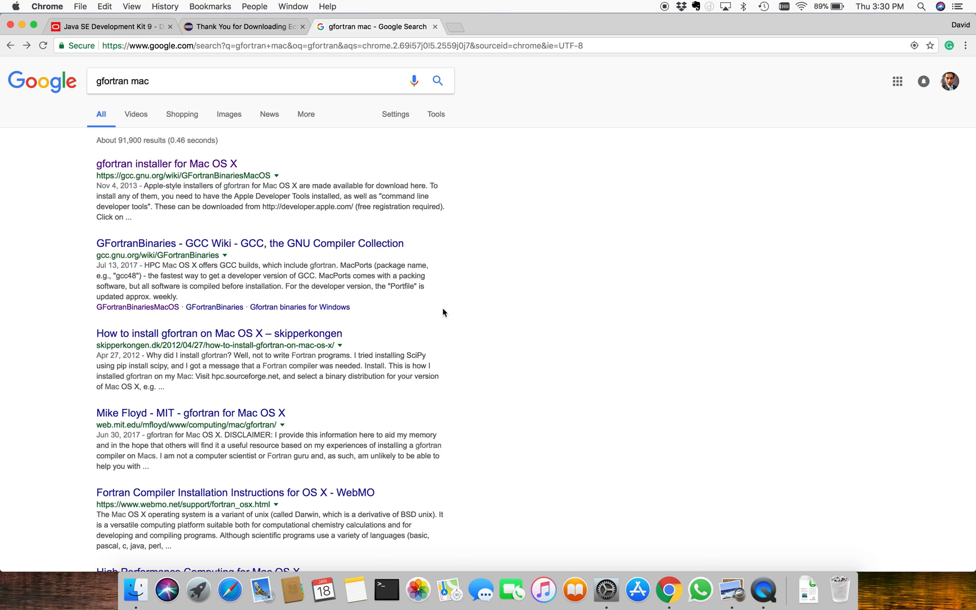
Step: Switch to Preview, follow the PDF's GFortran wiki link into Safari and open the wiki's Binaries page
click(731, 590)
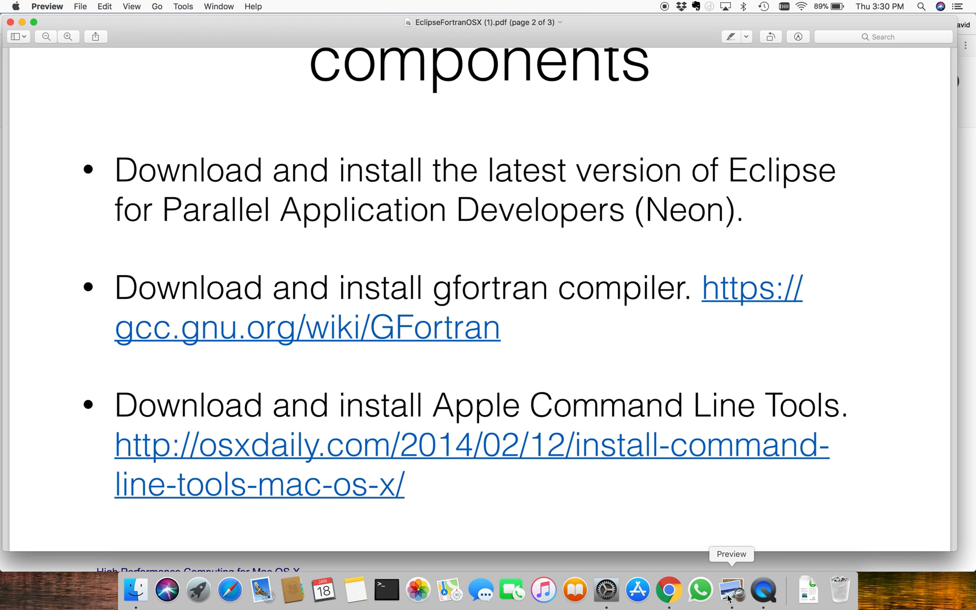
click(443, 338)
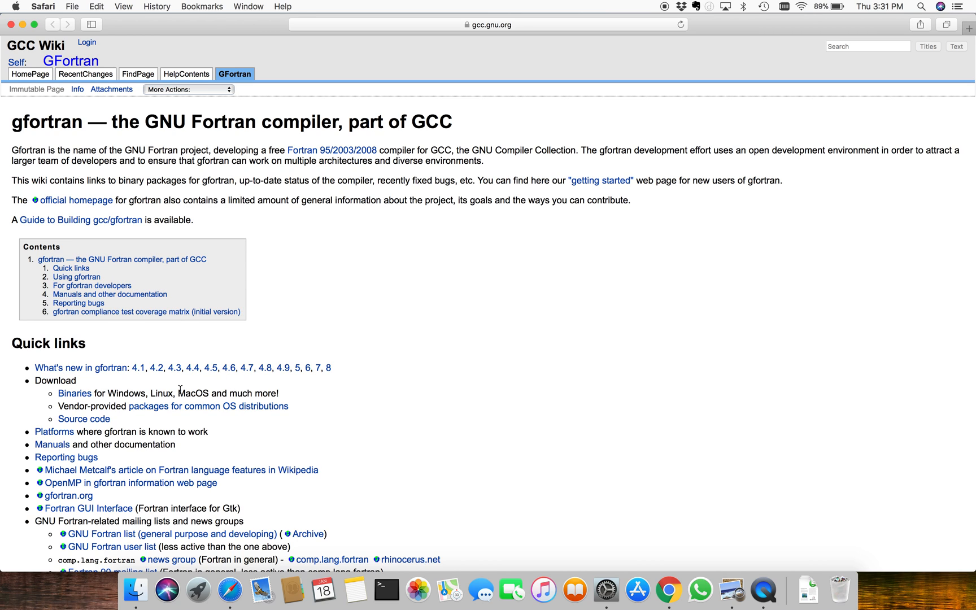
click(85, 394)
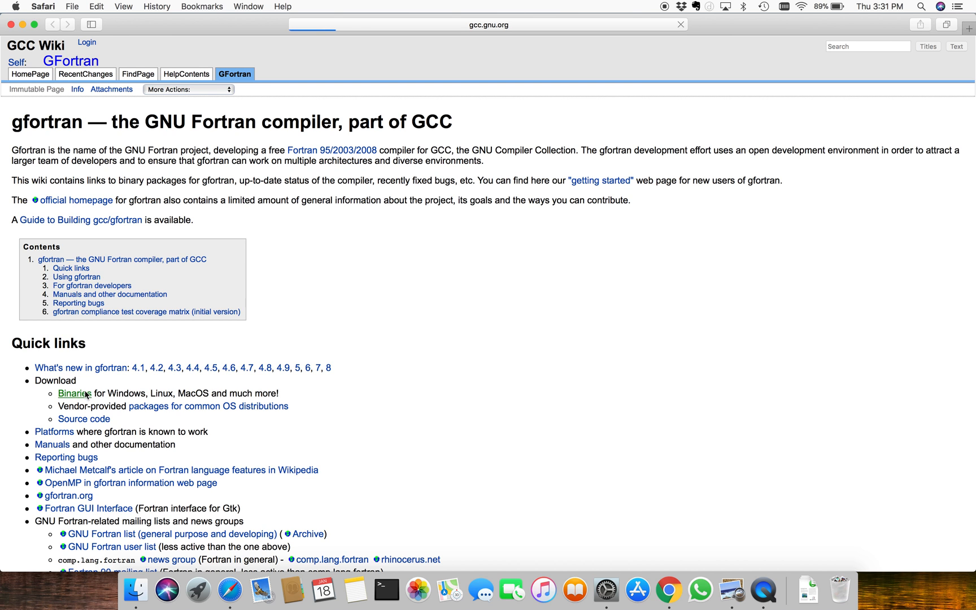
Step: Download gfortran 6.3 for macOS Sierra (10.12) from the MacOS section and check the download progress
scroll(397, 418, down, 5)
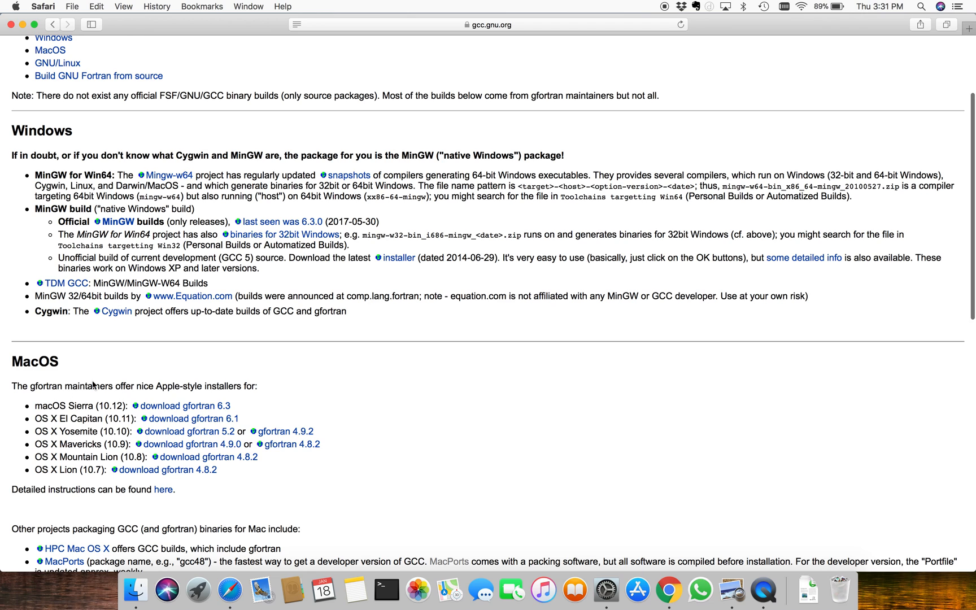
click(194, 406)
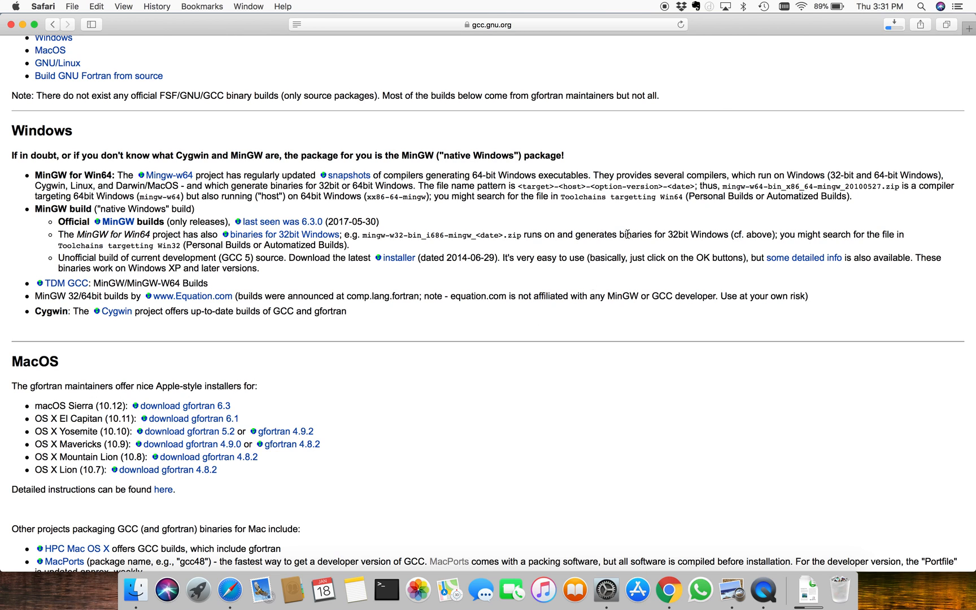
click(894, 24)
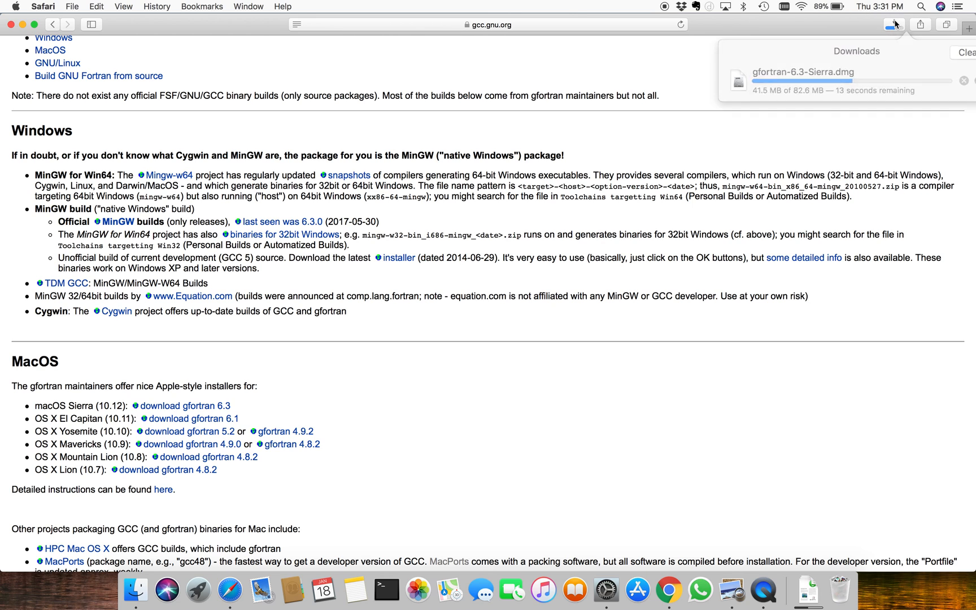
click(894, 24)
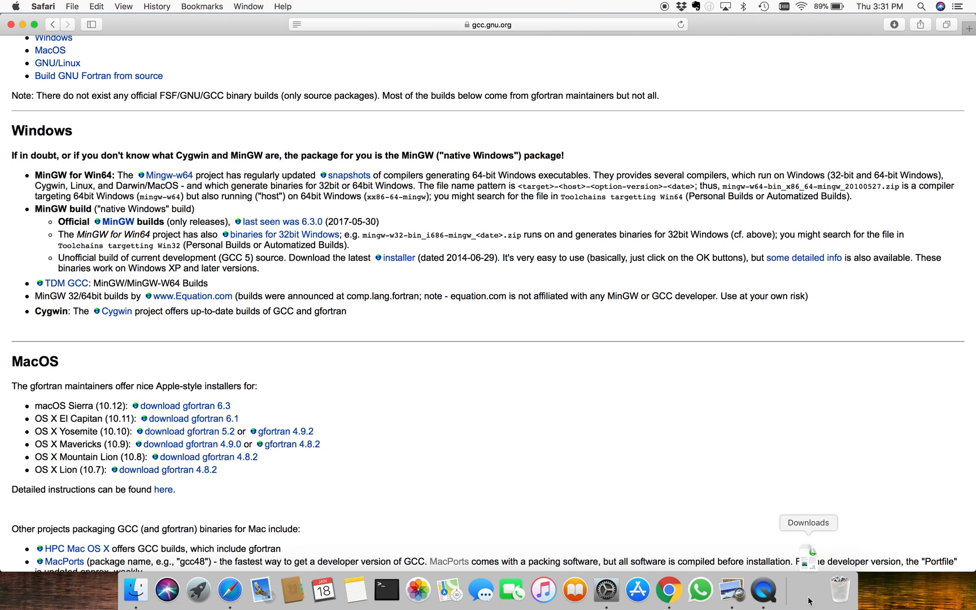
Step: Open gfortran-6.3-Sierra.dmg from the Downloads folder and start the gfortran.pkg installer
click(809, 600)
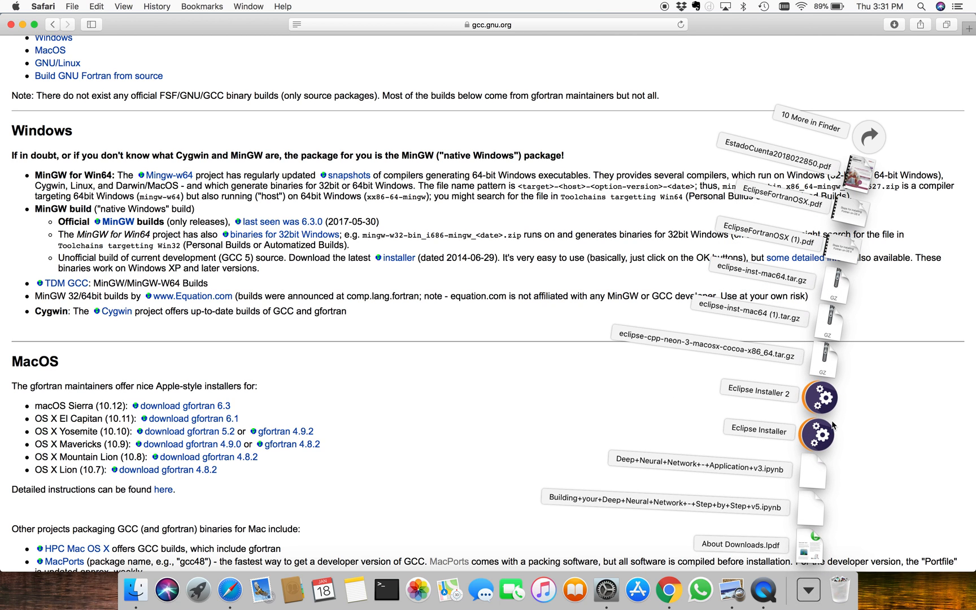
click(869, 137)
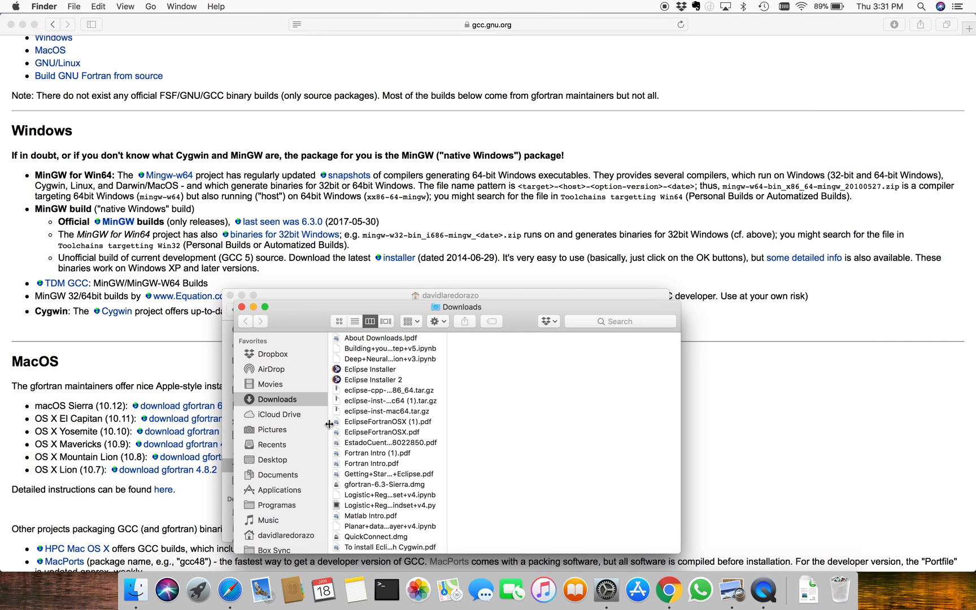
double_click(365, 484)
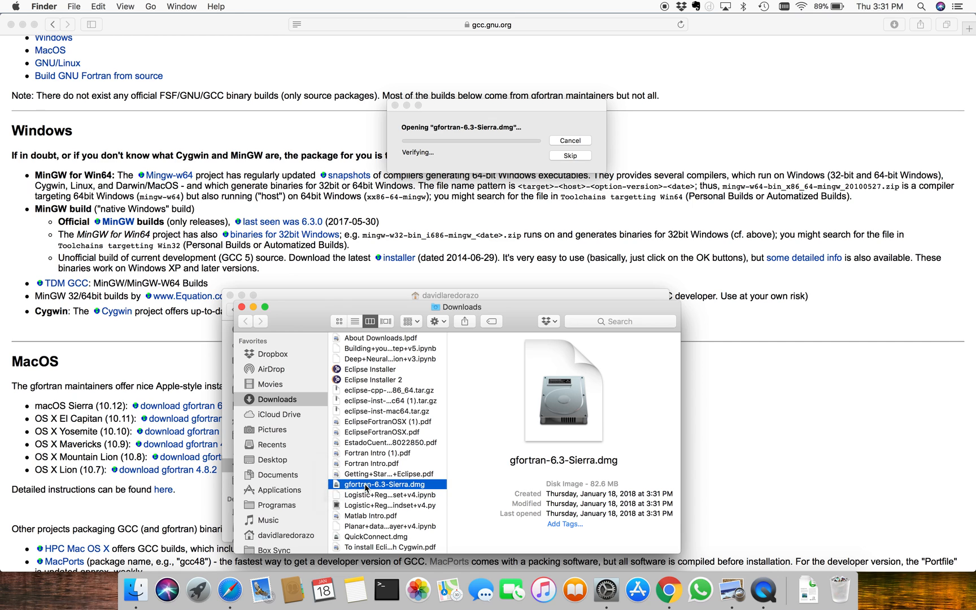
click(462, 164)
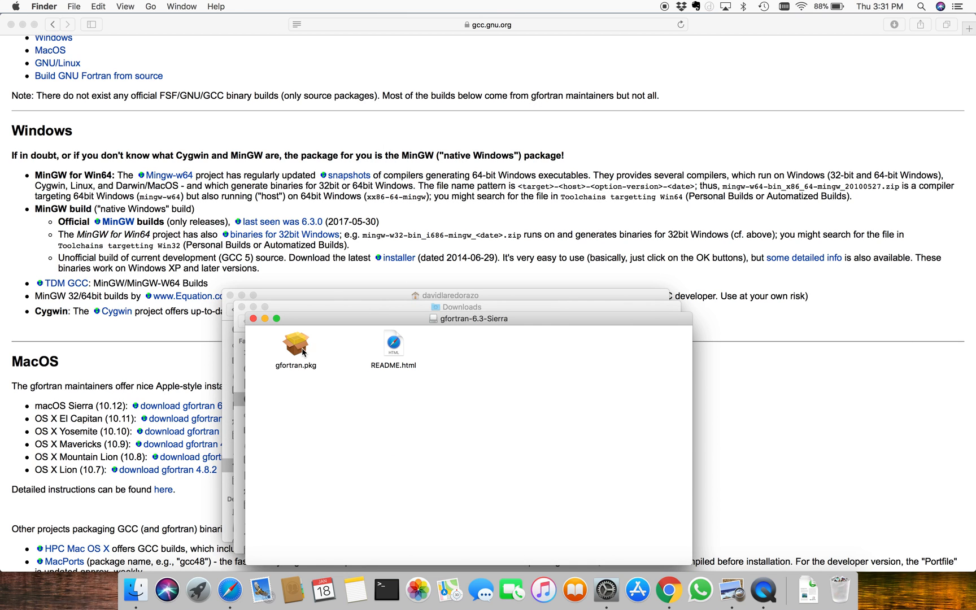
double_click(296, 346)
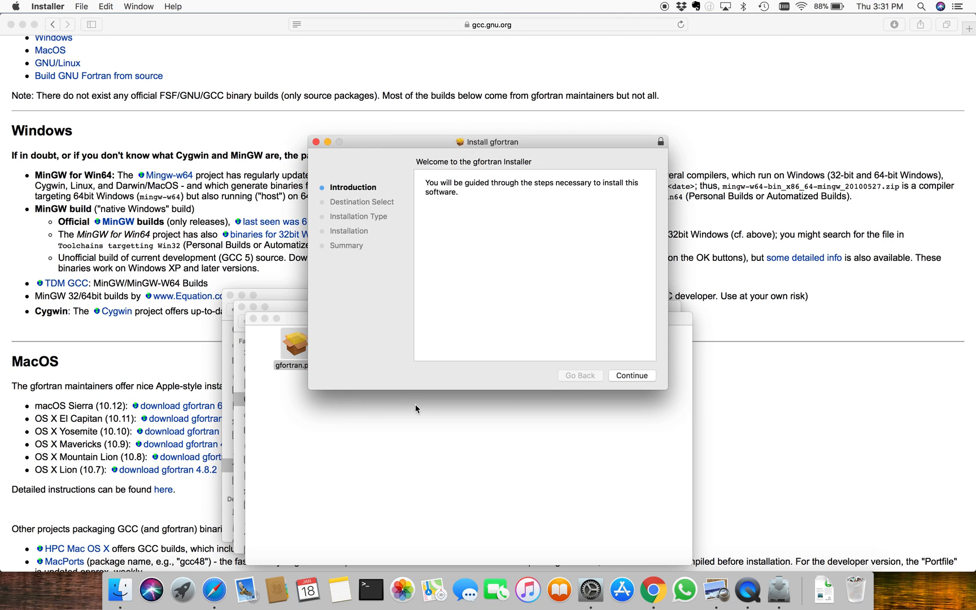
Step: Run the standard gfortran installation on Macintosh HD, authorizing it with the account password
click(632, 376)
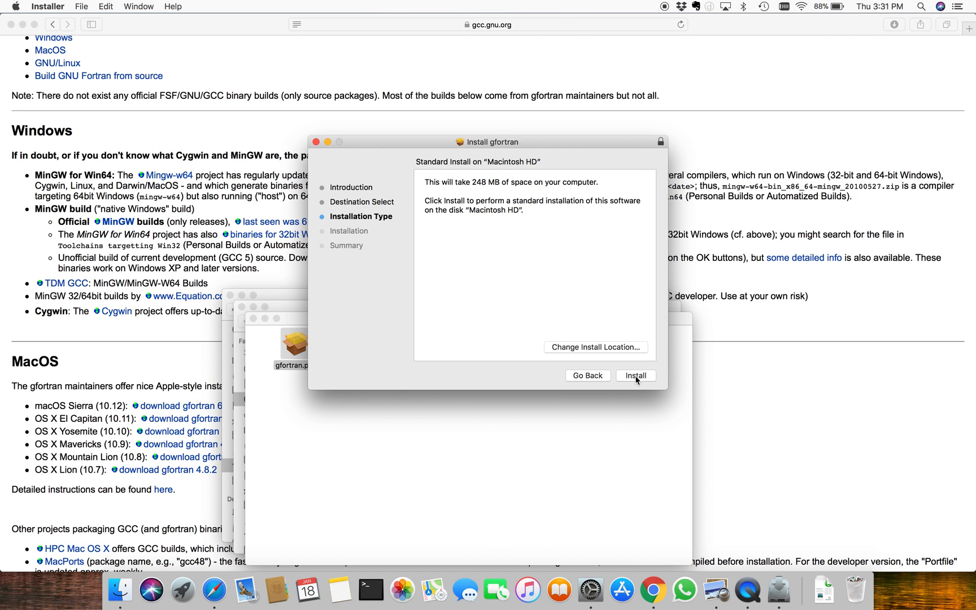
click(635, 376)
text(•••••)
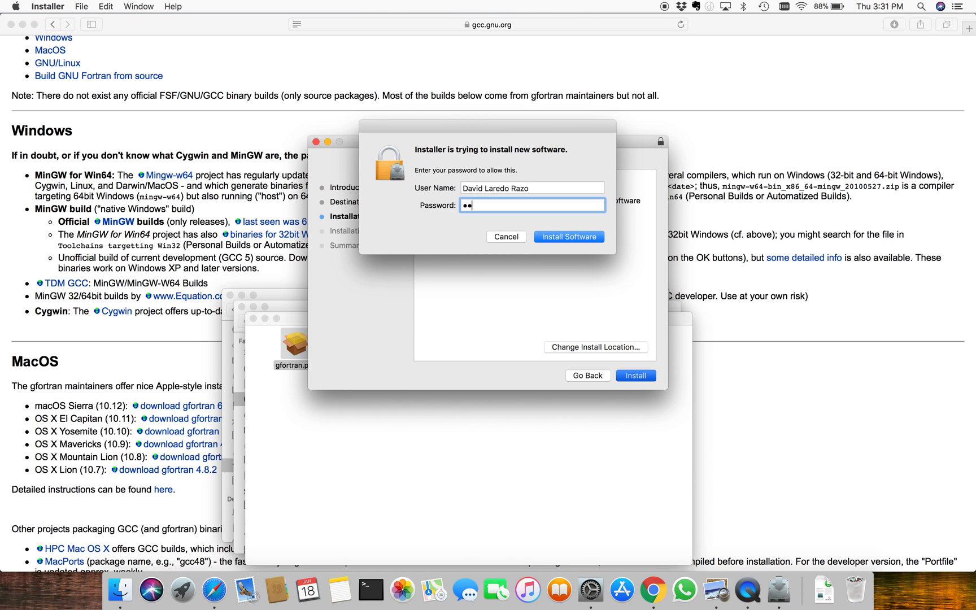
text(•••)
key(Return)
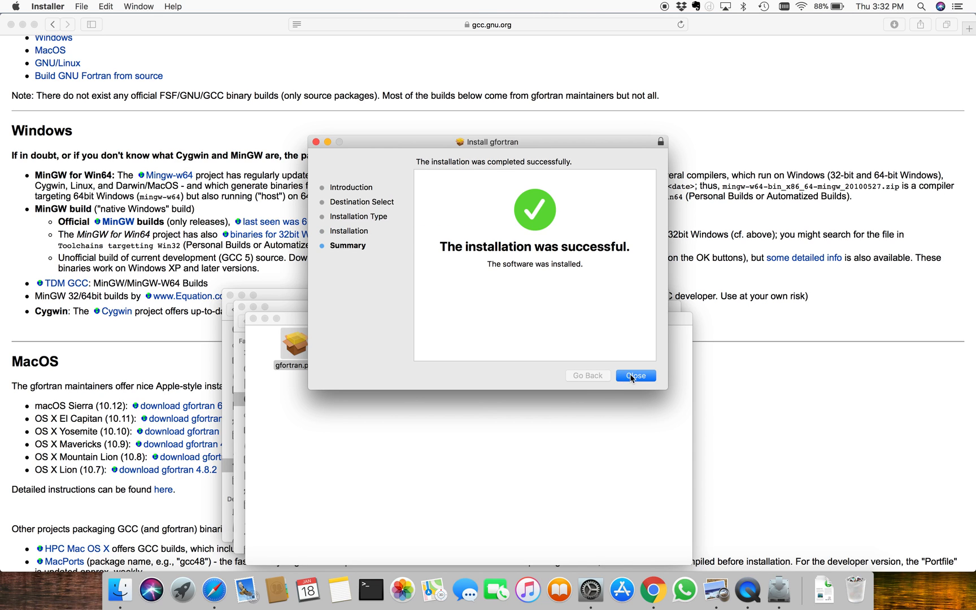
Step: Close the gfortran installer, moving its disk image to the Trash, and close the open Finder windows
click(631, 376)
click(556, 210)
click(253, 319)
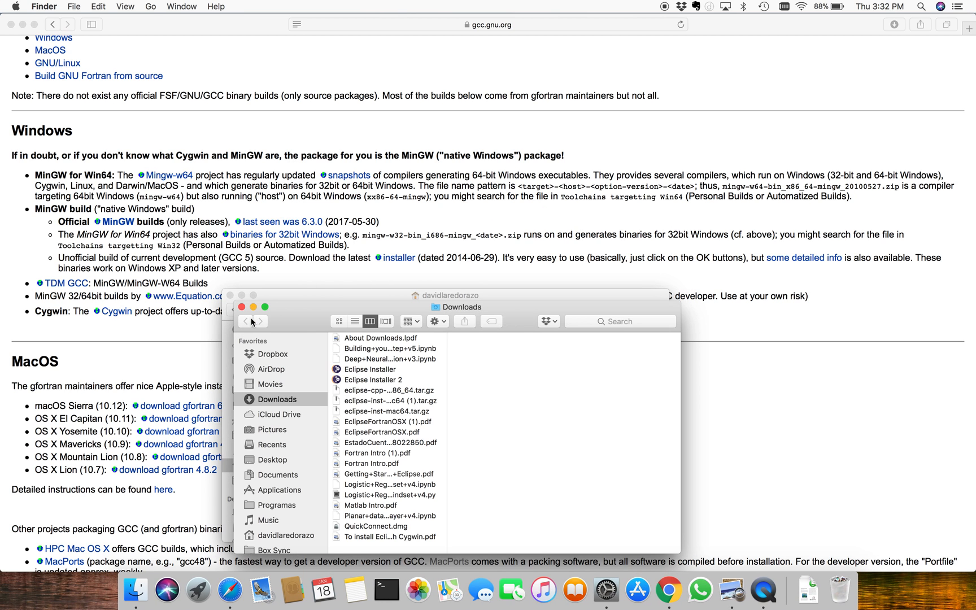
click(242, 307)
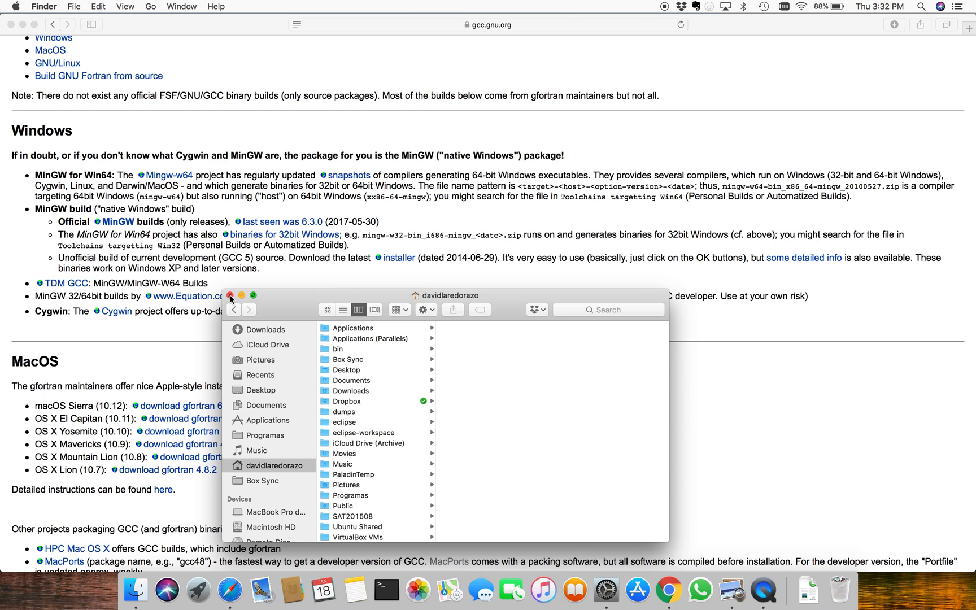
click(230, 294)
click(530, 422)
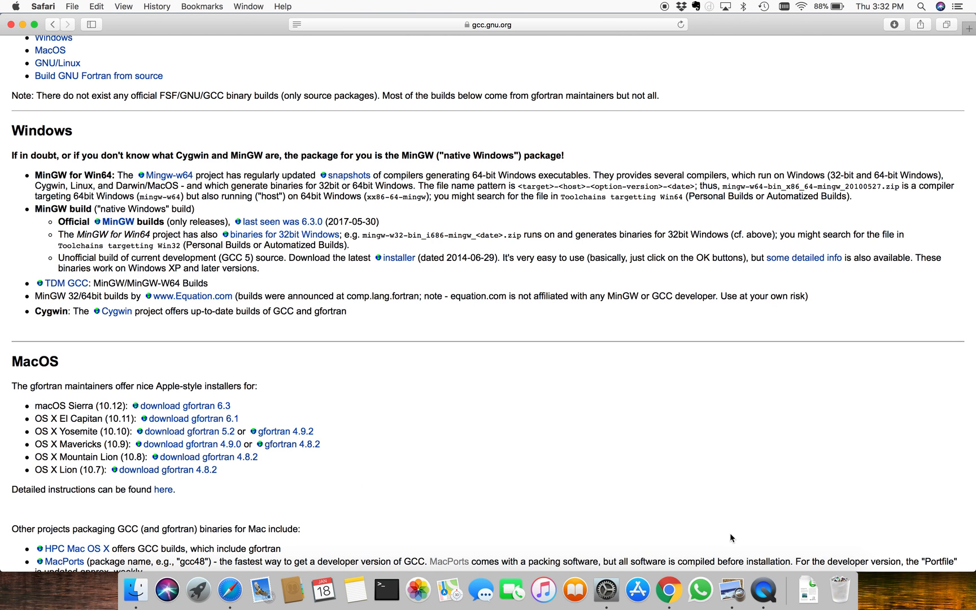
Step: Switch to Preview and open the osxdaily.com link for installing Apple Command Line Tools from the PDF
click(732, 592)
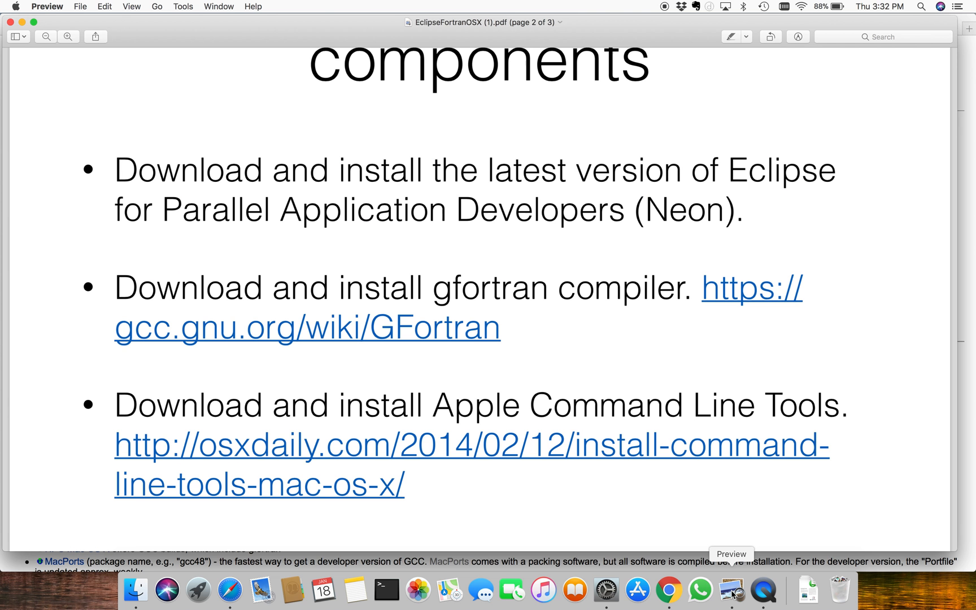
scroll(608, 362, down, 5)
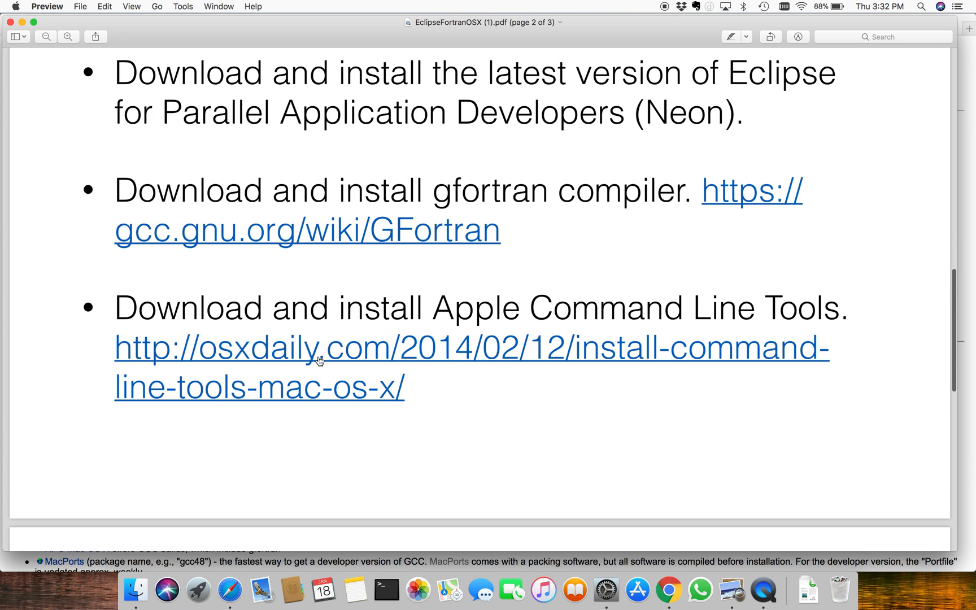
click(349, 390)
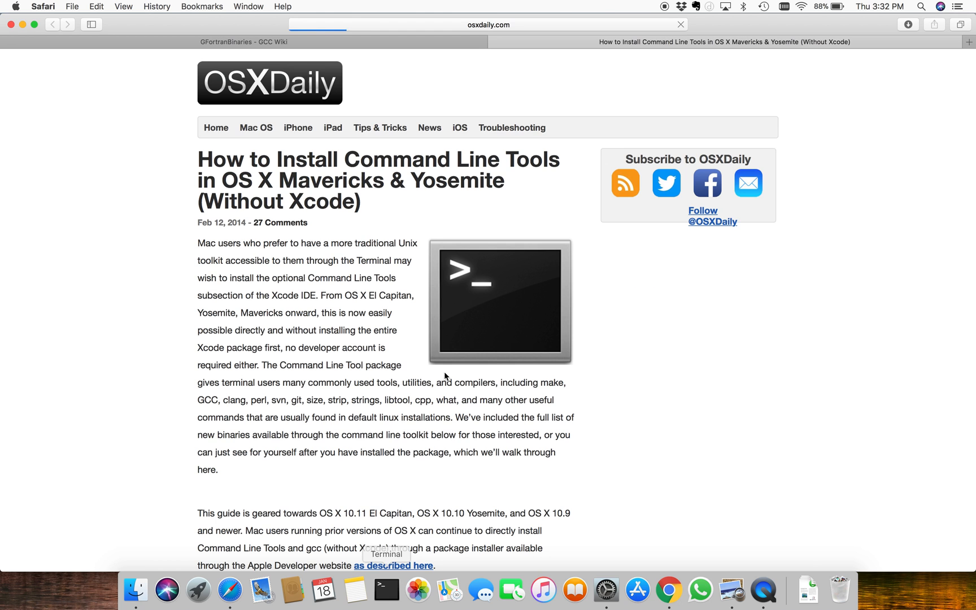
Step: Find the Command Line Tools installation instructions in the osxdaily.com article and open Terminal from Launchpad's Otros folder
scroll(458, 414, down, 3)
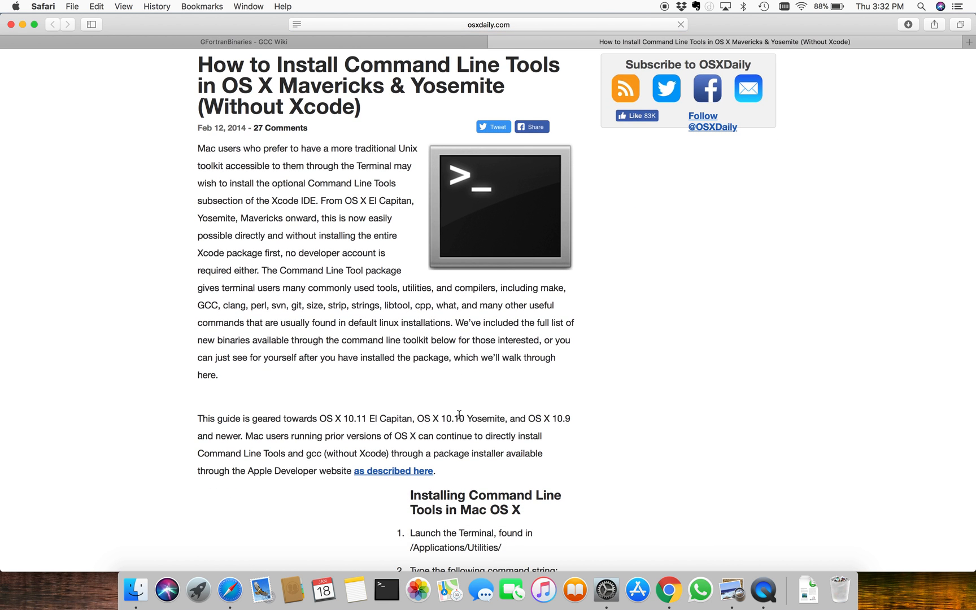
scroll(459, 415, down, 4)
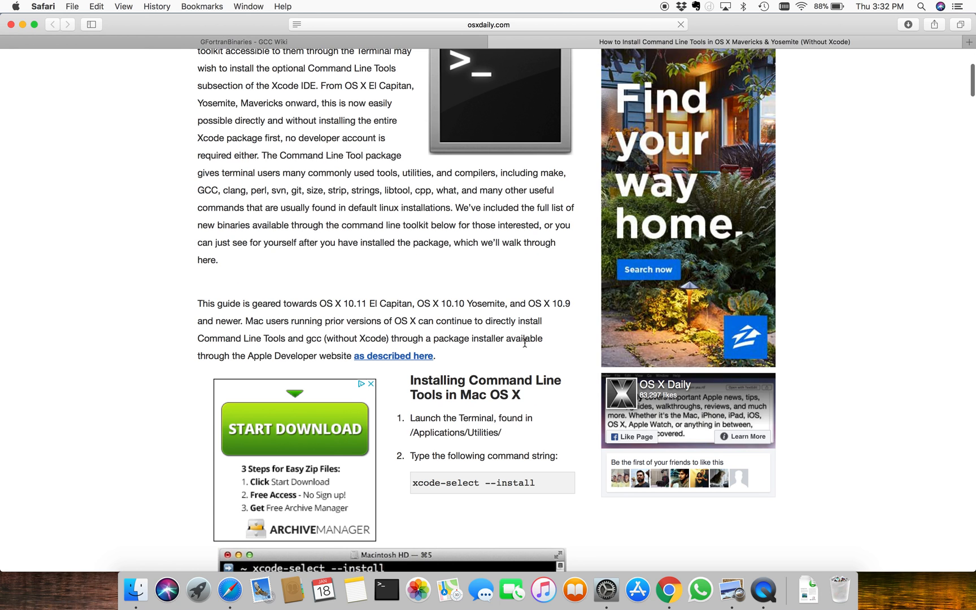
click(198, 589)
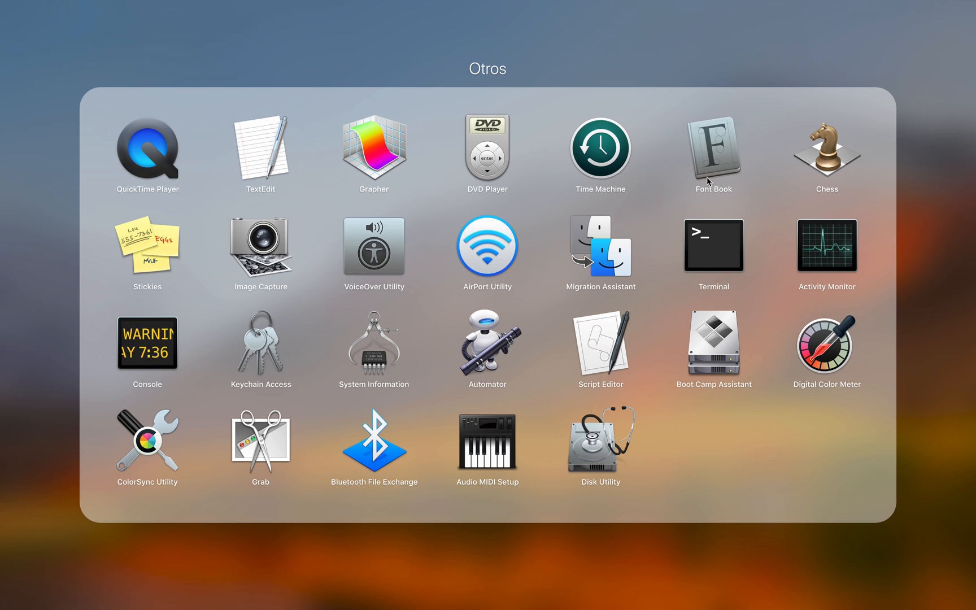
click(648, 55)
click(498, 253)
click(717, 241)
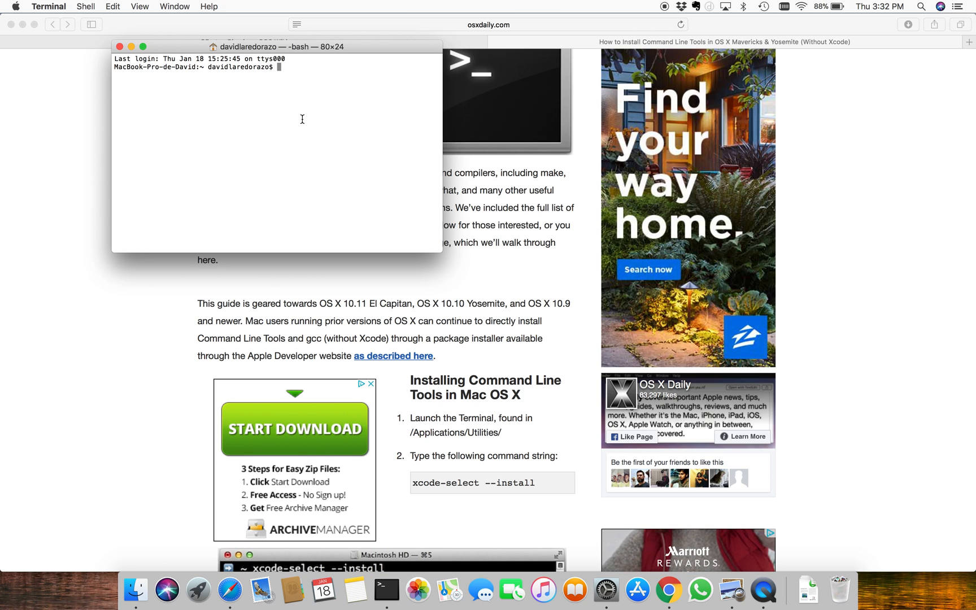
Step: Run xcode-select --install in Terminal to request the command line developer tools
text(x)
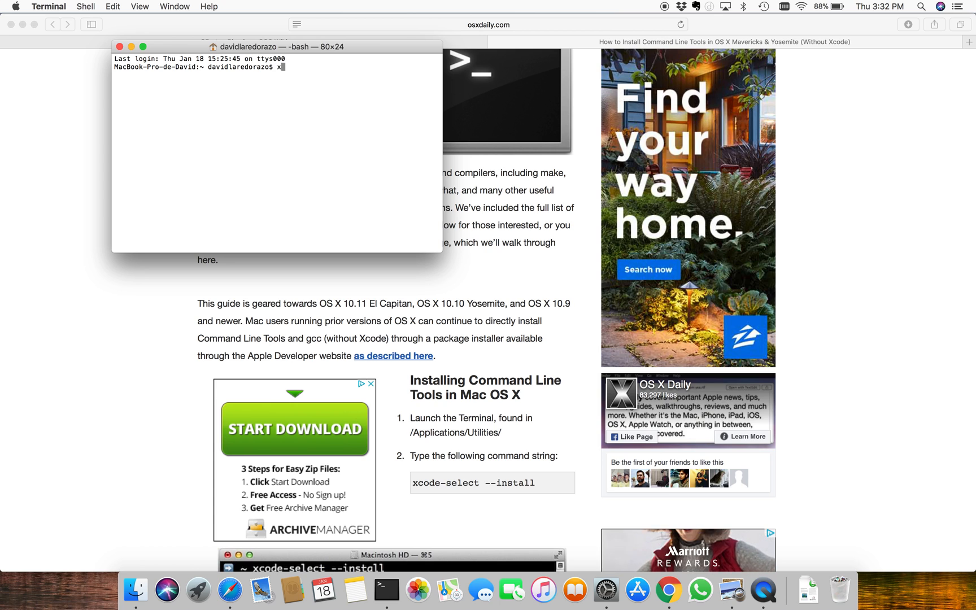
text(code-)
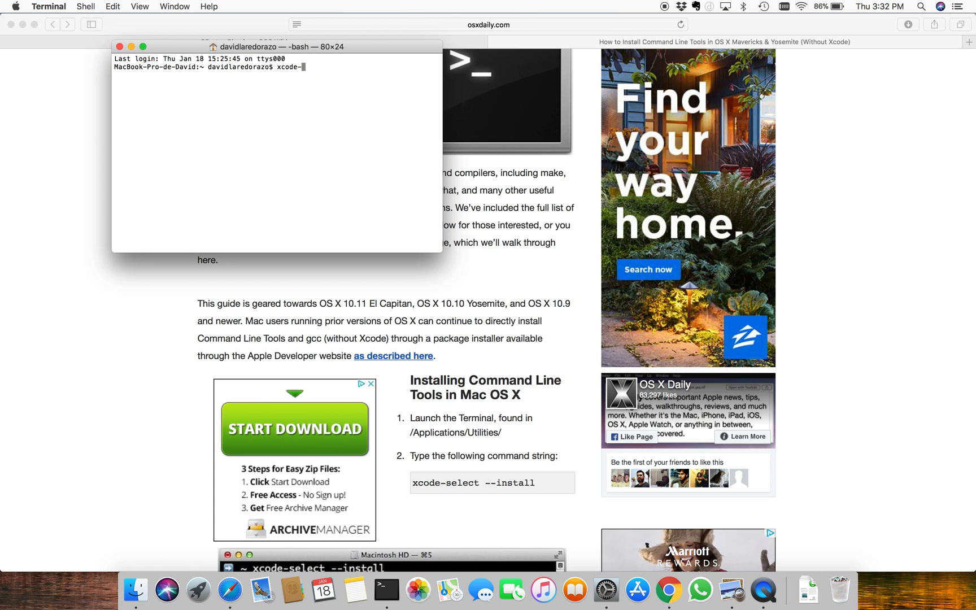
text(select --install)
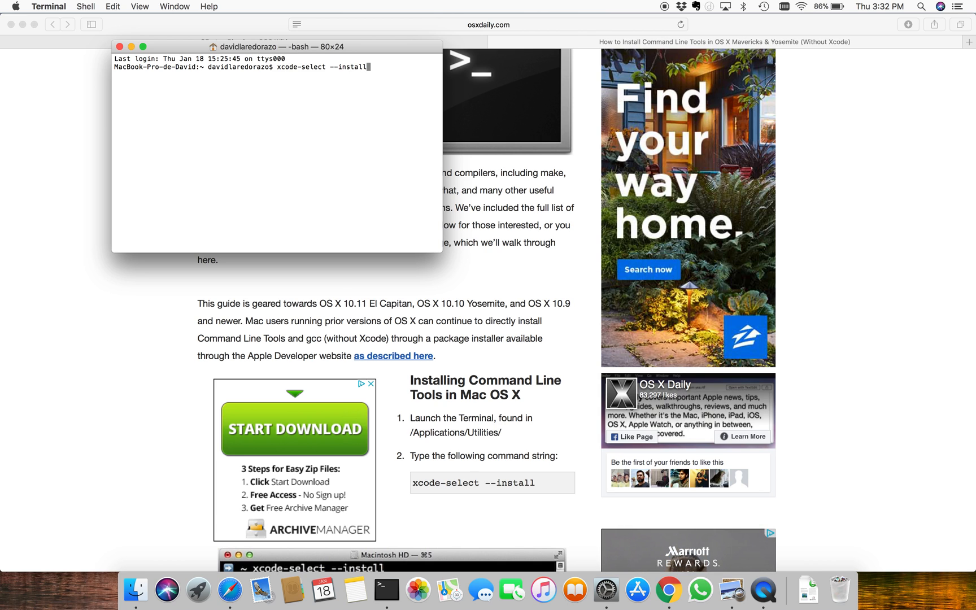
key(Return)
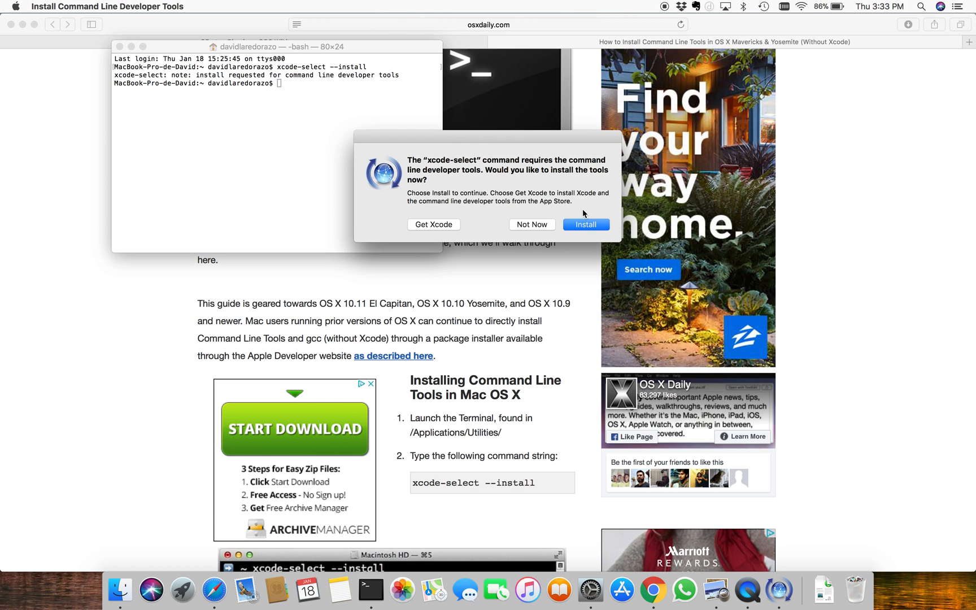
Step: Install the command line developer tools, agreeing to the license and continuing on battery power, and close the finished installer
click(575, 225)
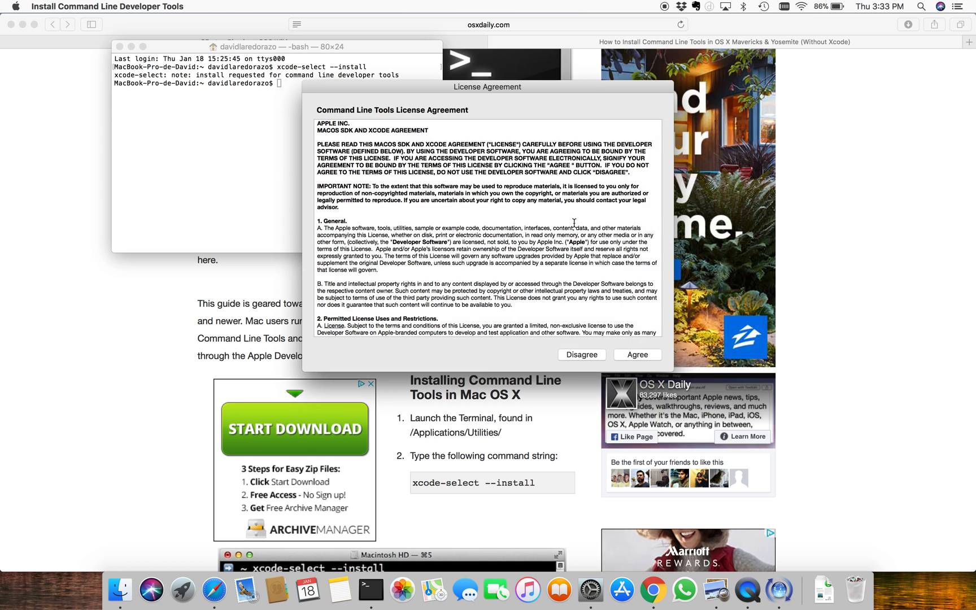
click(637, 398)
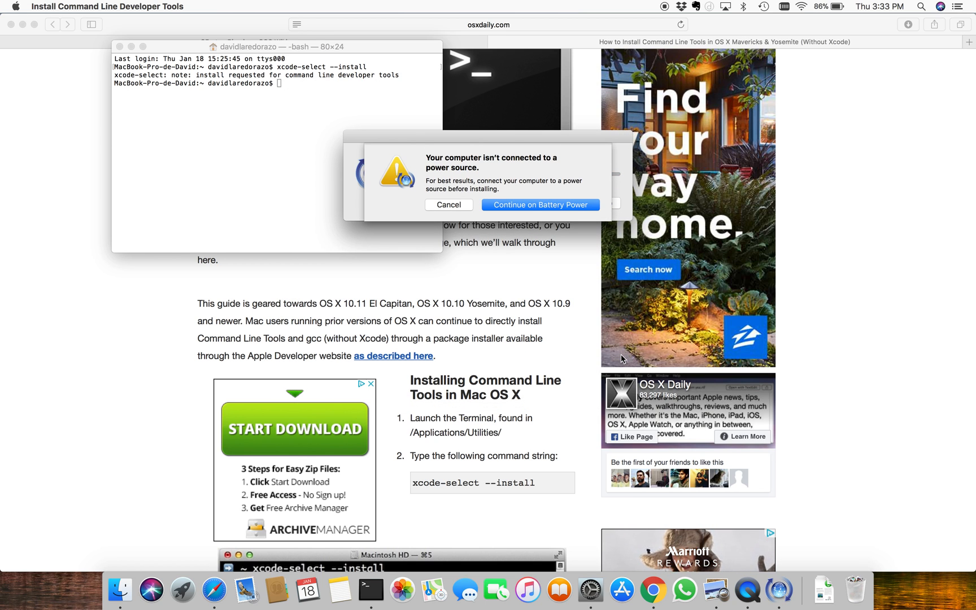
click(525, 205)
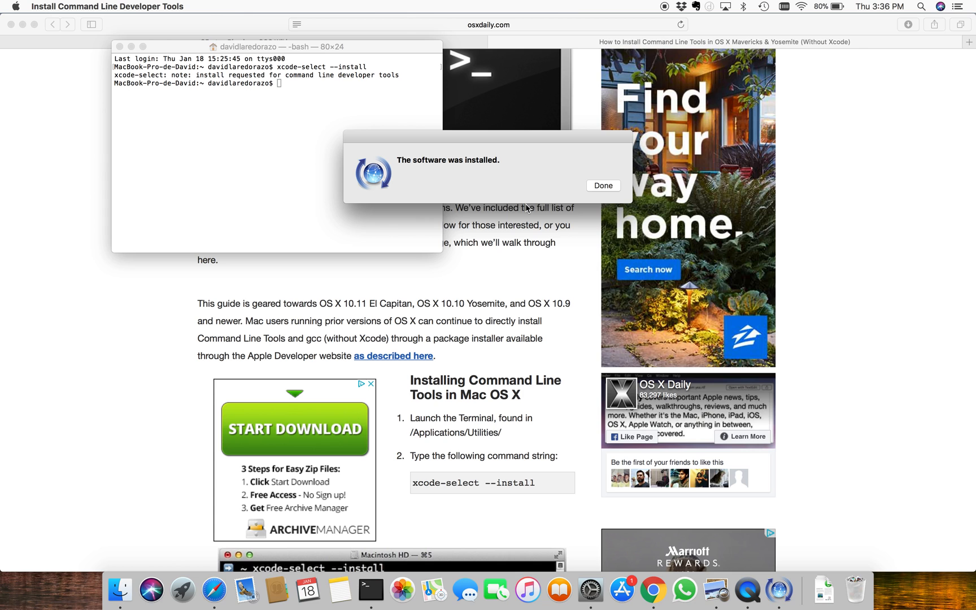
click(602, 186)
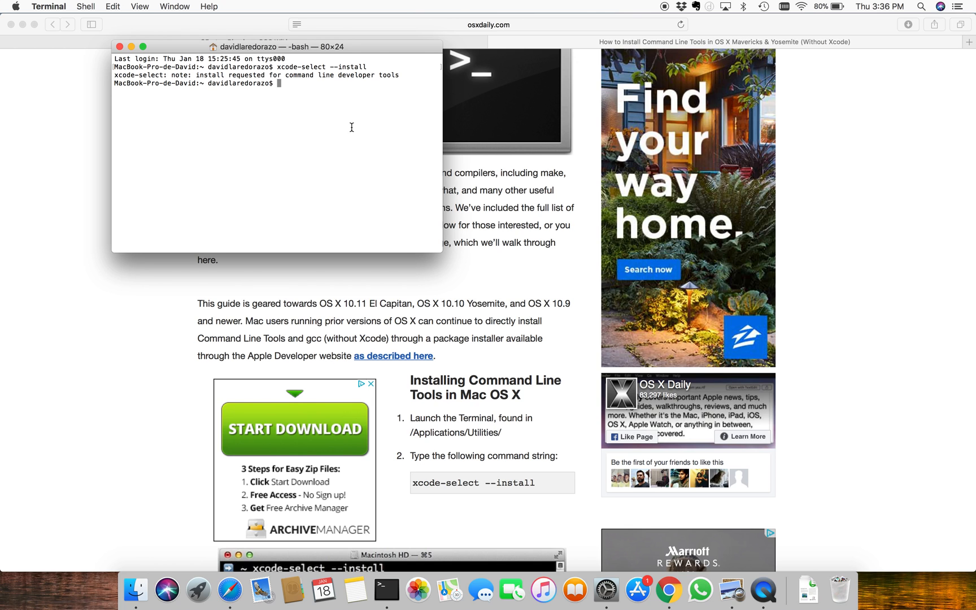
Step: Check the compiler by running gcc twice in Terminal
text(gcc)
key(Return)
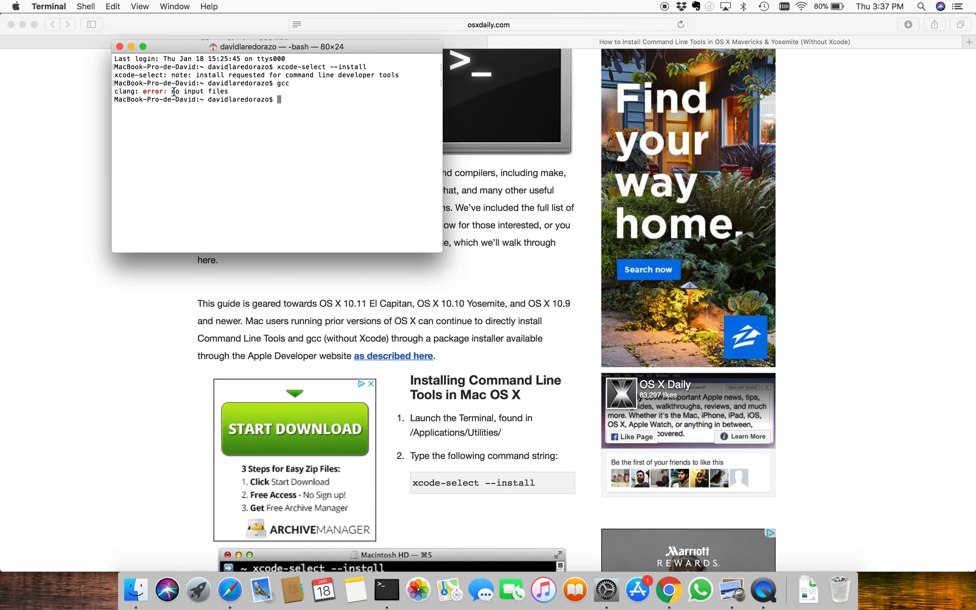
drag(235, 92, 113, 92)
click(298, 93)
key(Up)
key(Return)
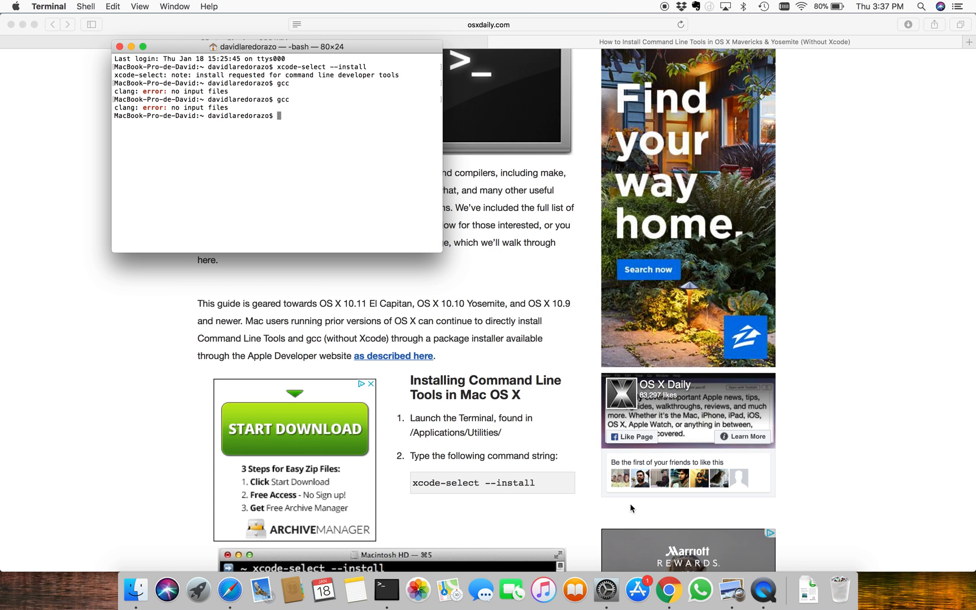
Step: Switch to Preview and go to the "Linking the compiler to Eclipse" page of the EclipseFortranOSX PDF
click(732, 589)
scroll(615, 316, down, 10)
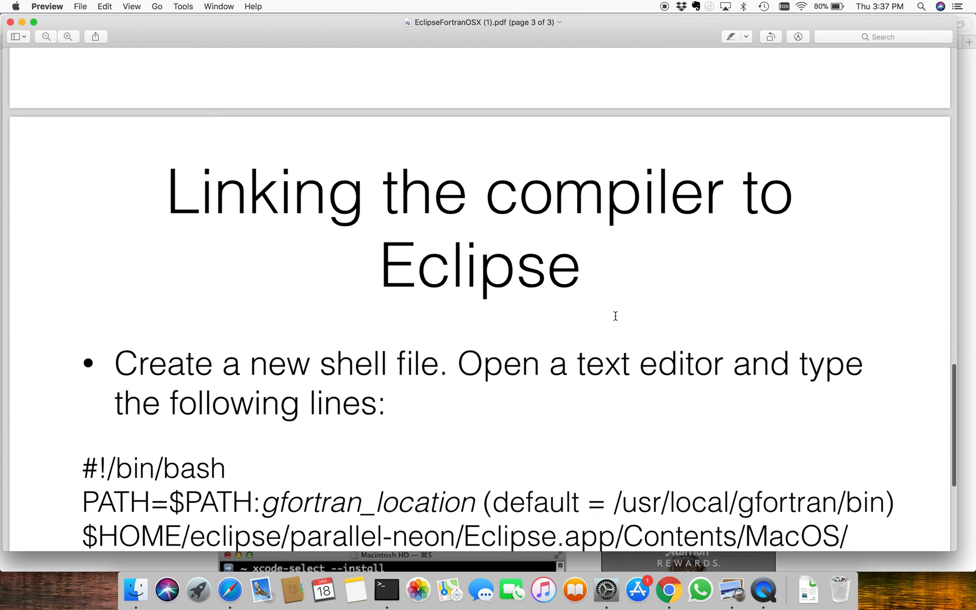
scroll(615, 315, down, 2)
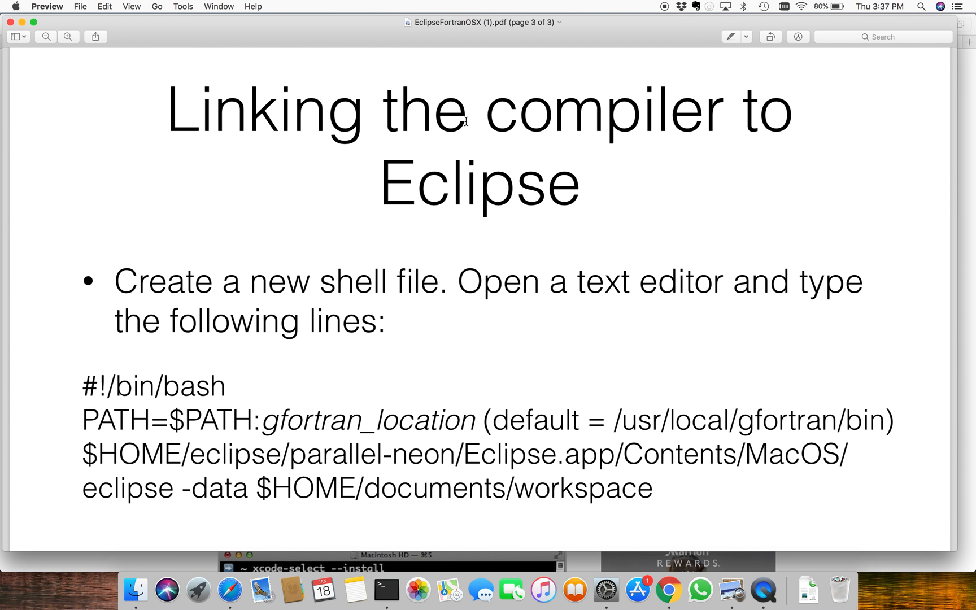